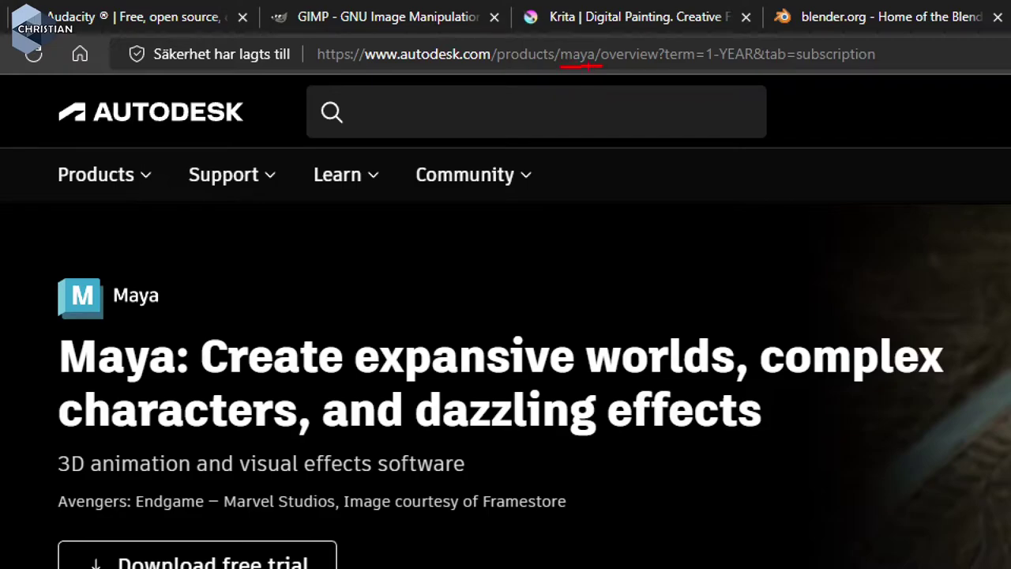
View the Autodesk Maya product page and switch to the Unity Real-Time Development page.
left_click_drag(442, 60, 510, 67)
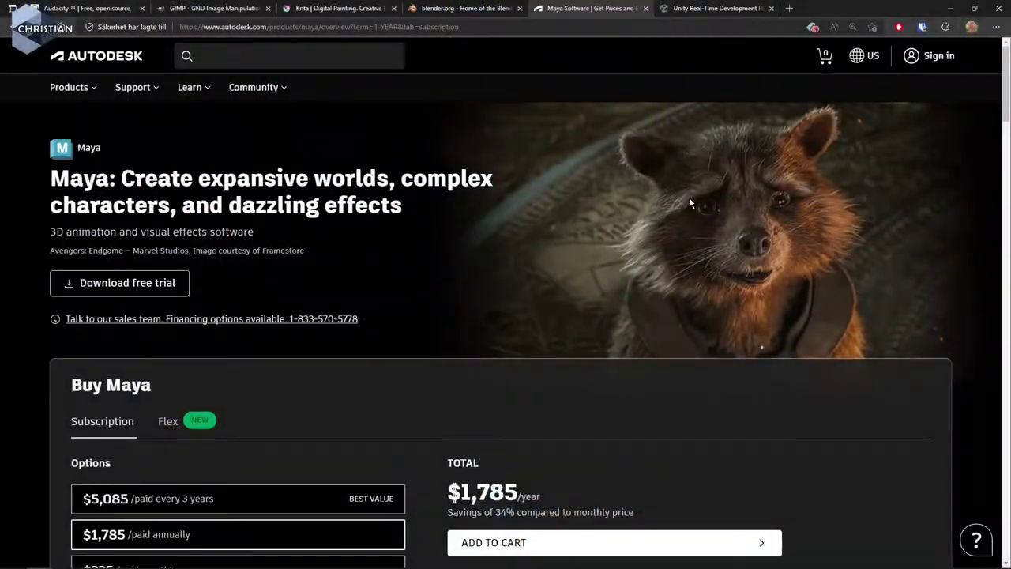
left_click(711, 8)
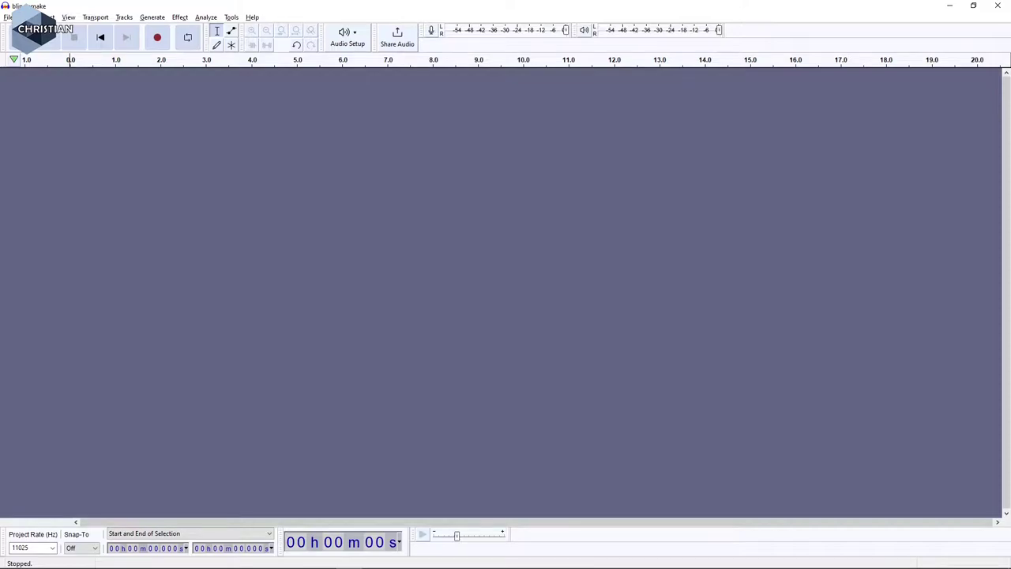
Switch to Audacity, import the Ljudfil audio file and play its first few seconds.
left_click_drag(433, 381, 508, 315)
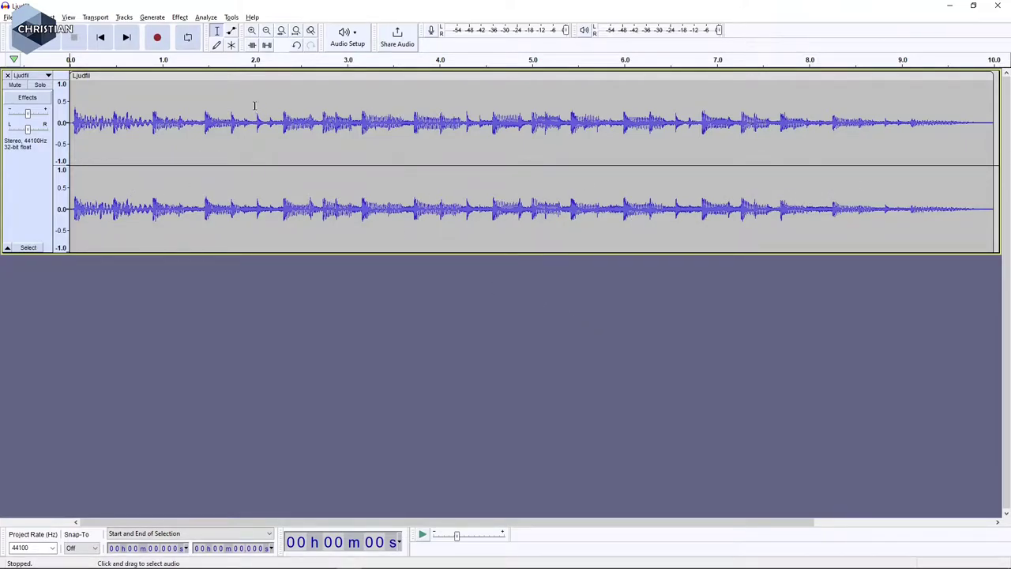
left_click(47, 39)
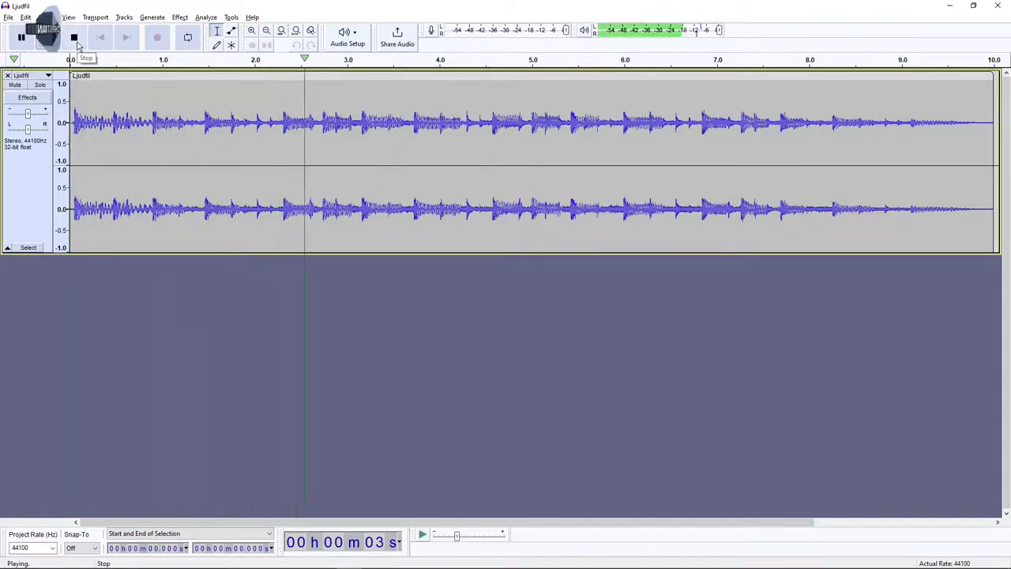
left_click(74, 37)
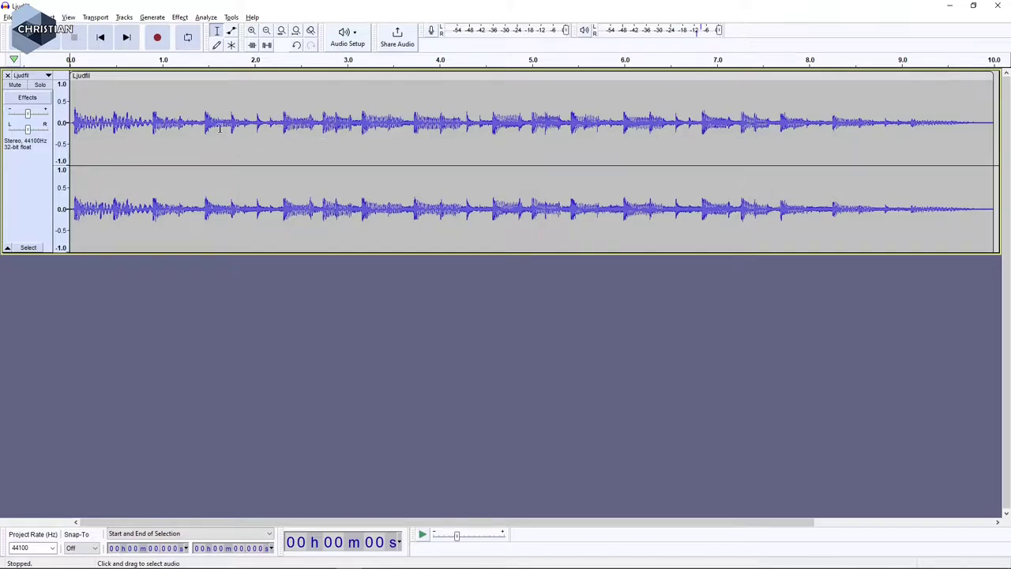
Normalize the audio from about 7.2 seconds to the end of the clip to a peak amplitude of 0 dB.
left_click_drag(737, 136, 939, 139)
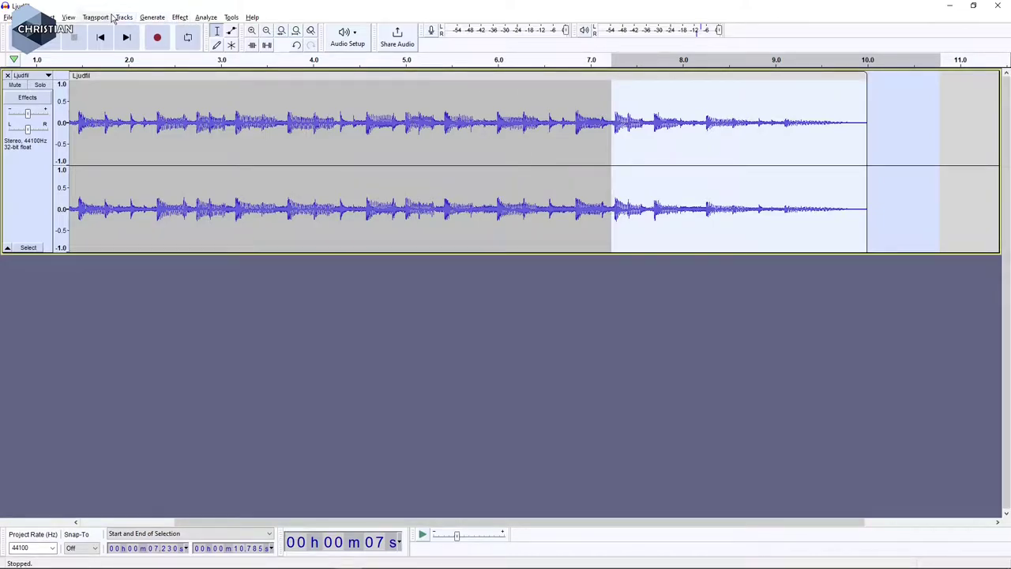
left_click(180, 17)
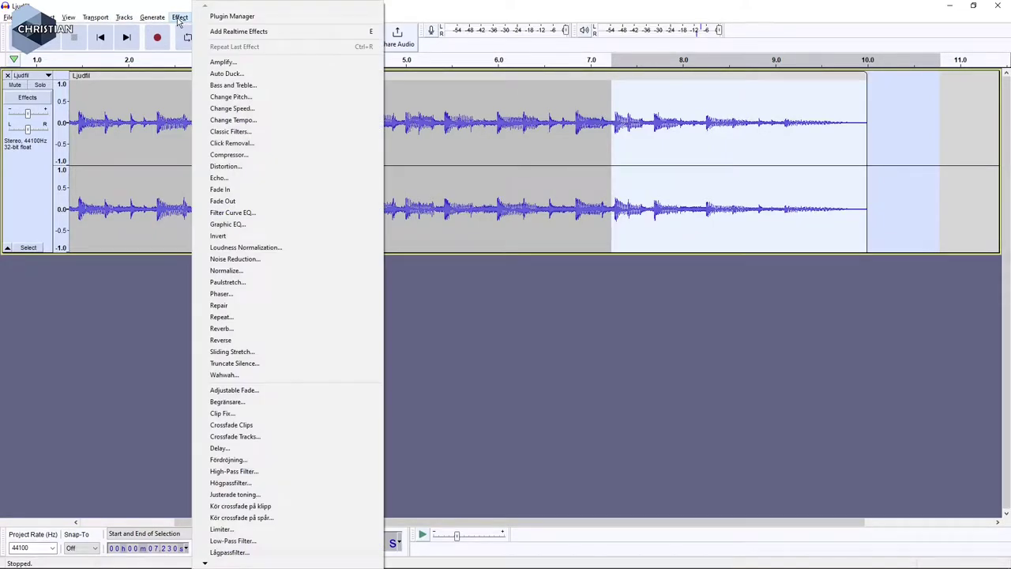
left_click(245, 273)
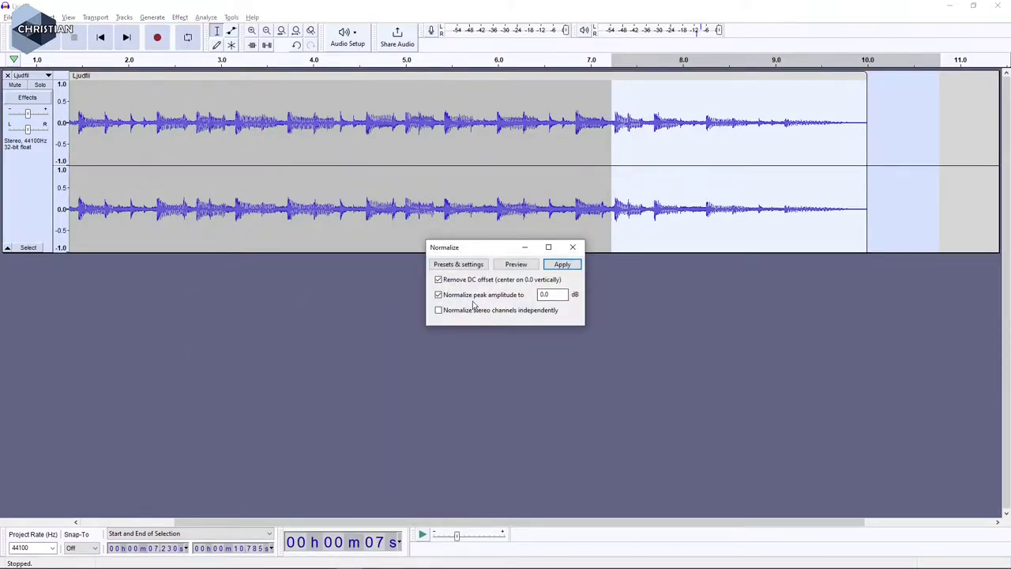
left_click_drag(555, 295, 528, 294)
type("1.0")
left_click(458, 265)
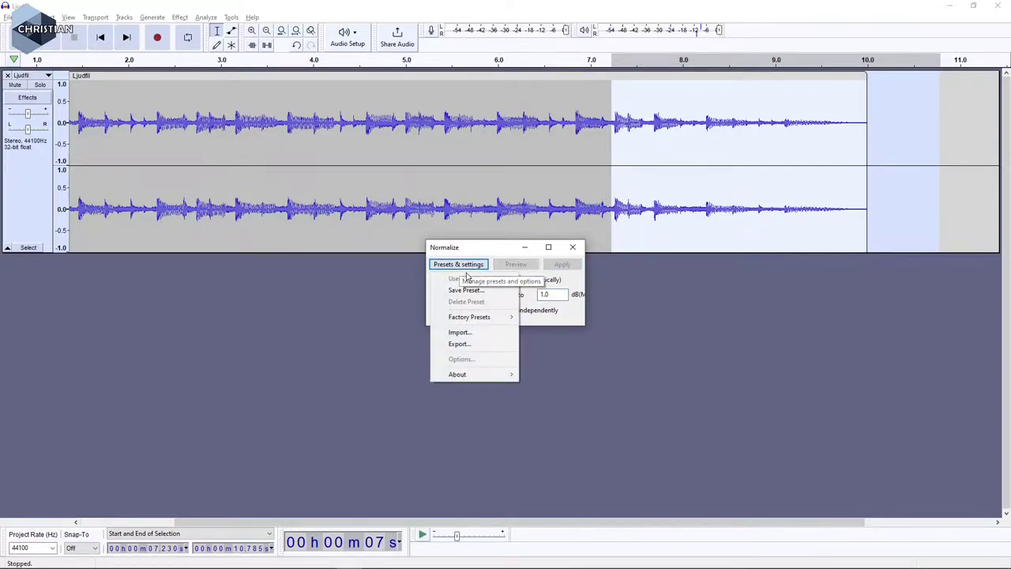
left_click(517, 435)
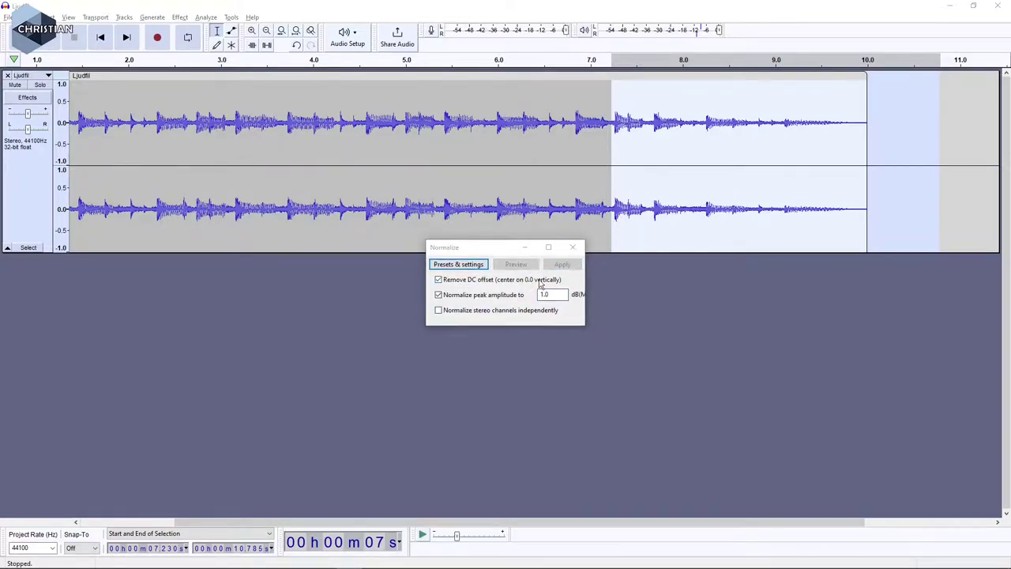
left_click_drag(565, 295, 500, 294)
type("0")
left_click(565, 265)
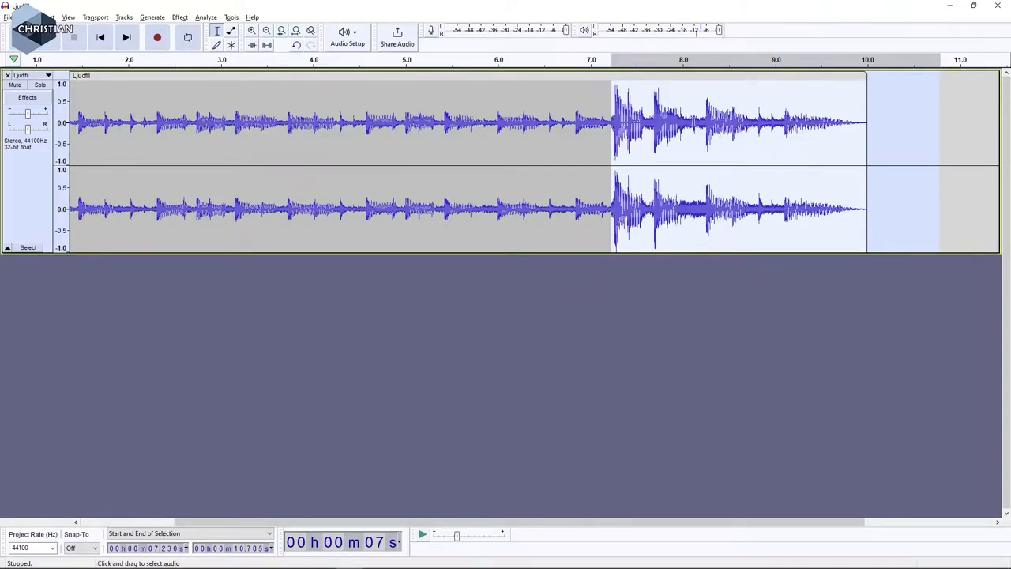
Play the track from about 6.6 seconds to hear the transition into the normalized section.
left_click(585, 128)
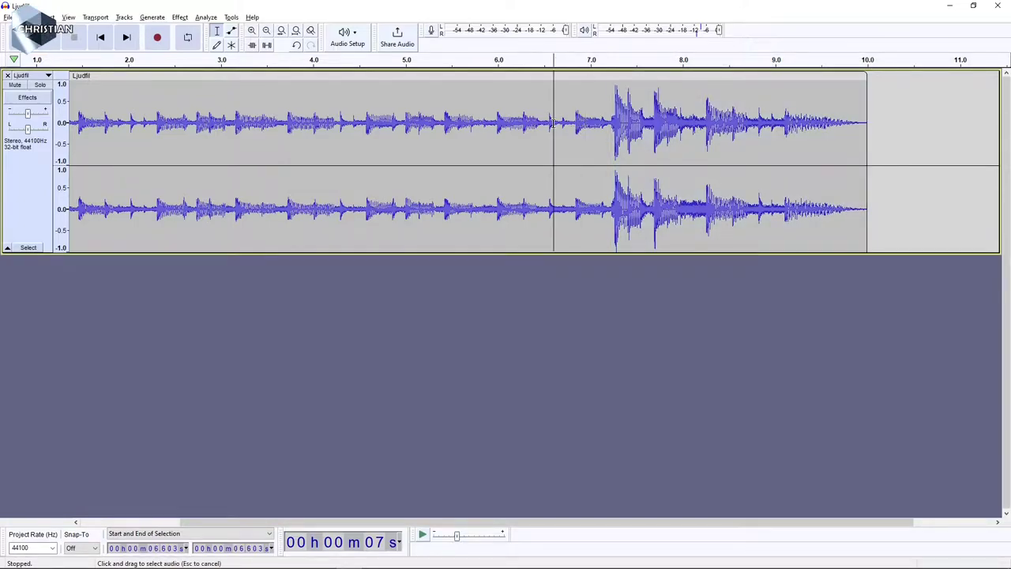
left_click(554, 126)
key("space")
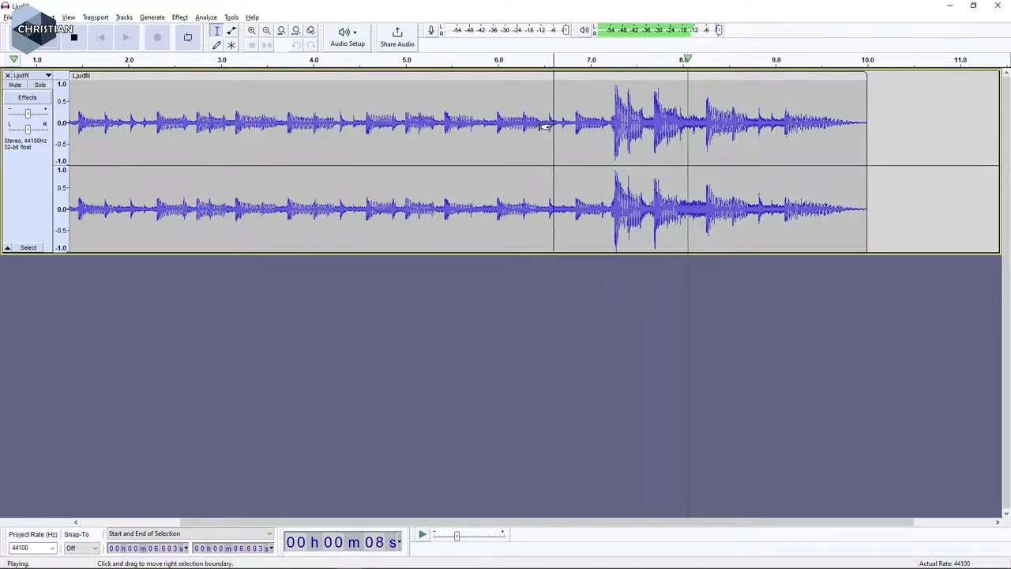
key("space")
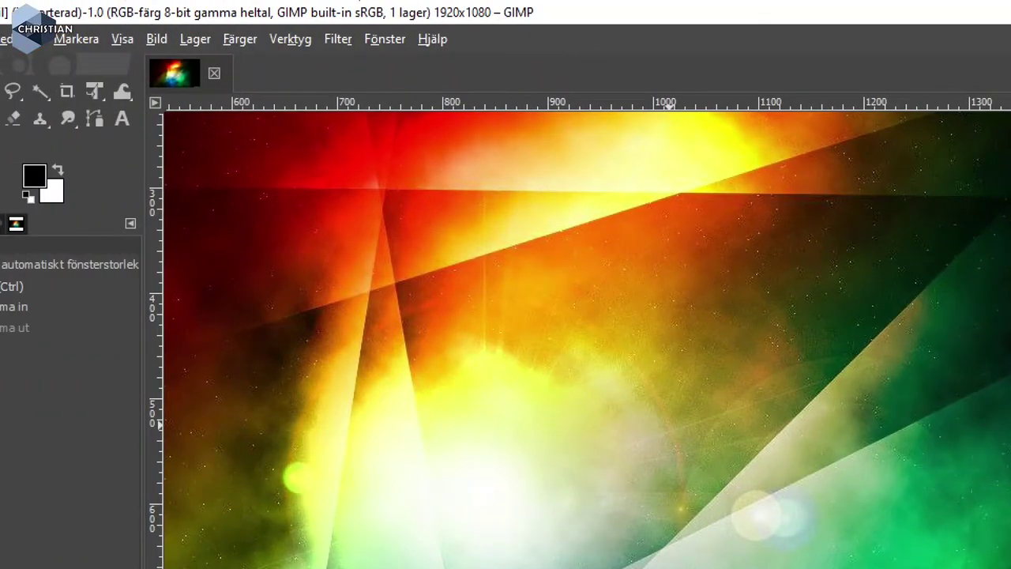
Switch to GIMP and examine the filter, image, edit, layer and color commands available for Bildfil.jpg.
left_click_drag(495, 21, 544, 22)
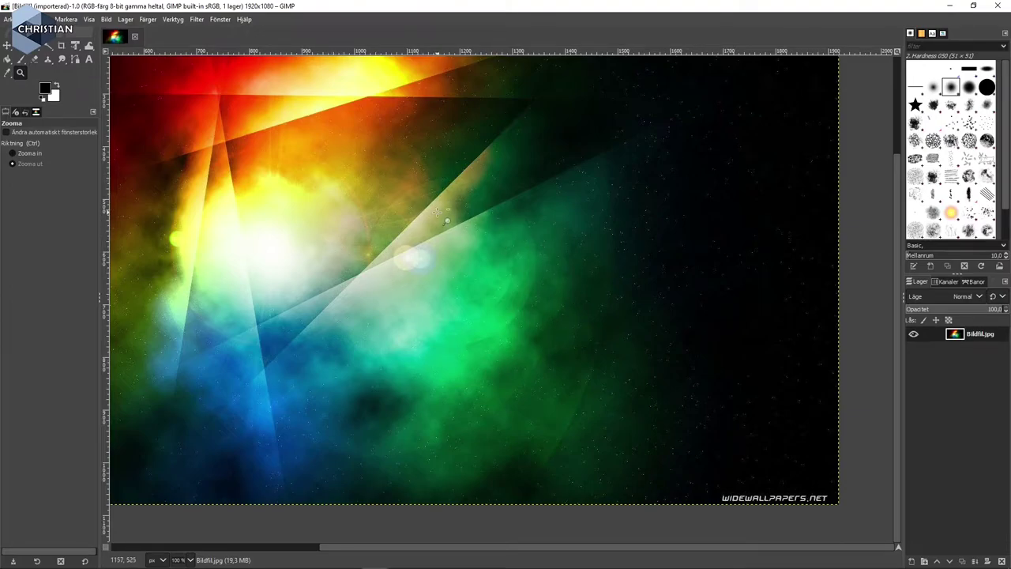
right_click(430, 189)
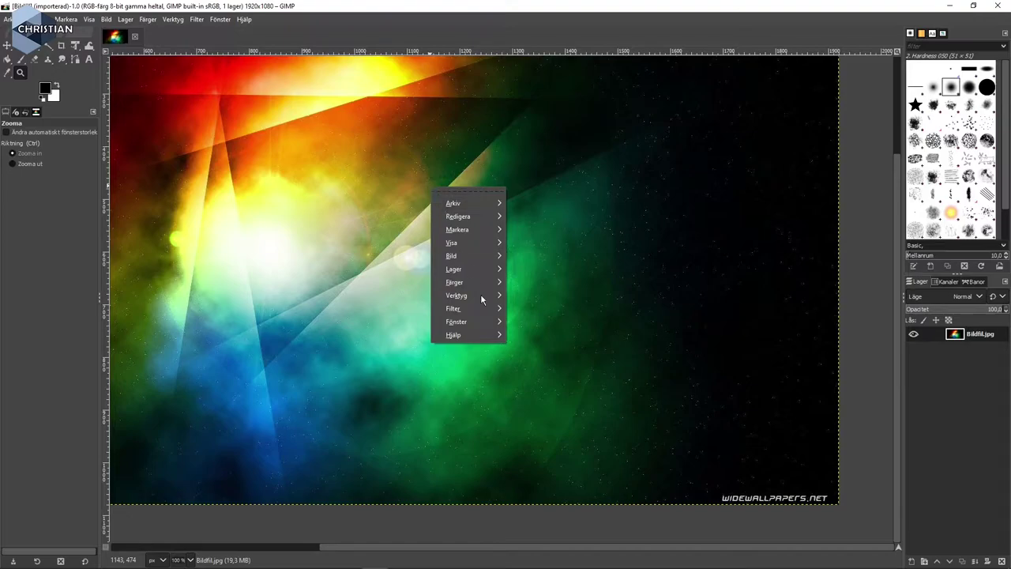
mouse_move(480, 309)
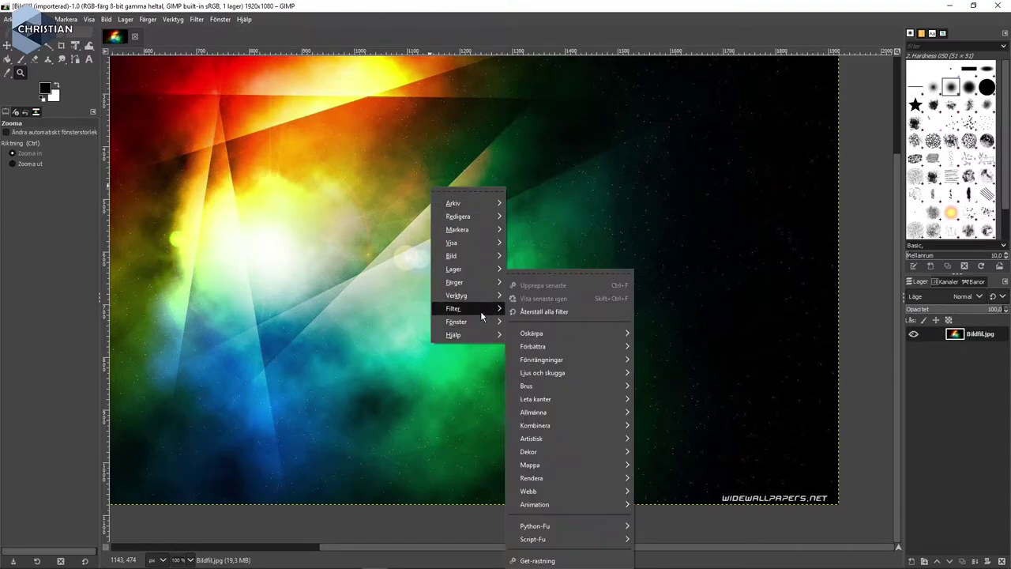
mouse_move(474, 255)
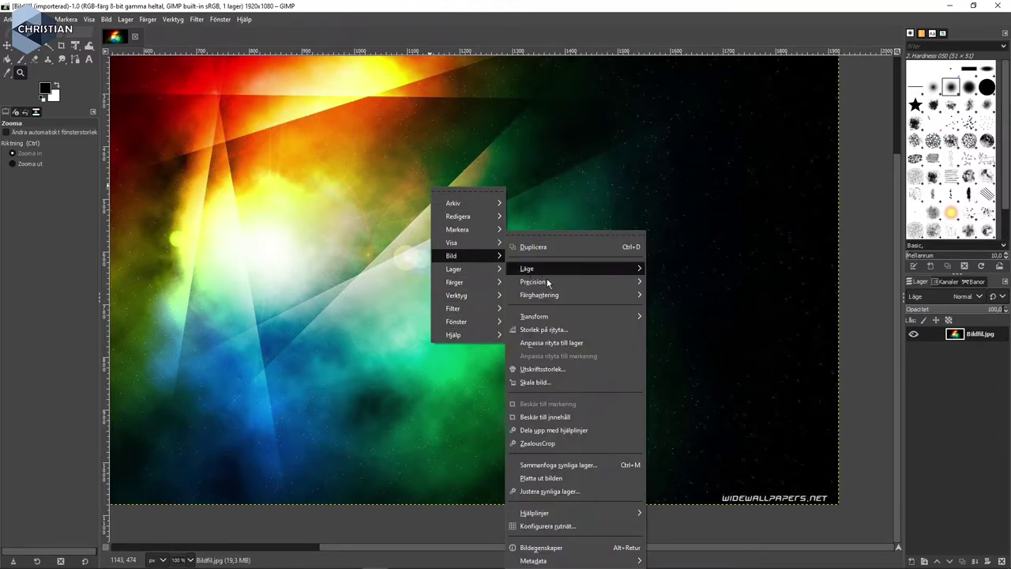
mouse_move(470, 219)
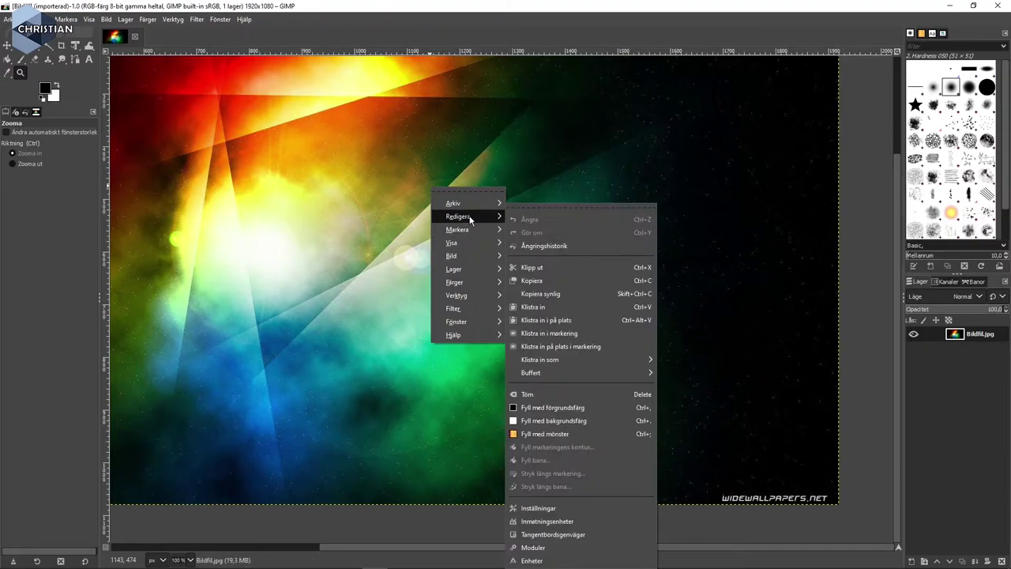
left_click(56, 17)
left_click(40, 19)
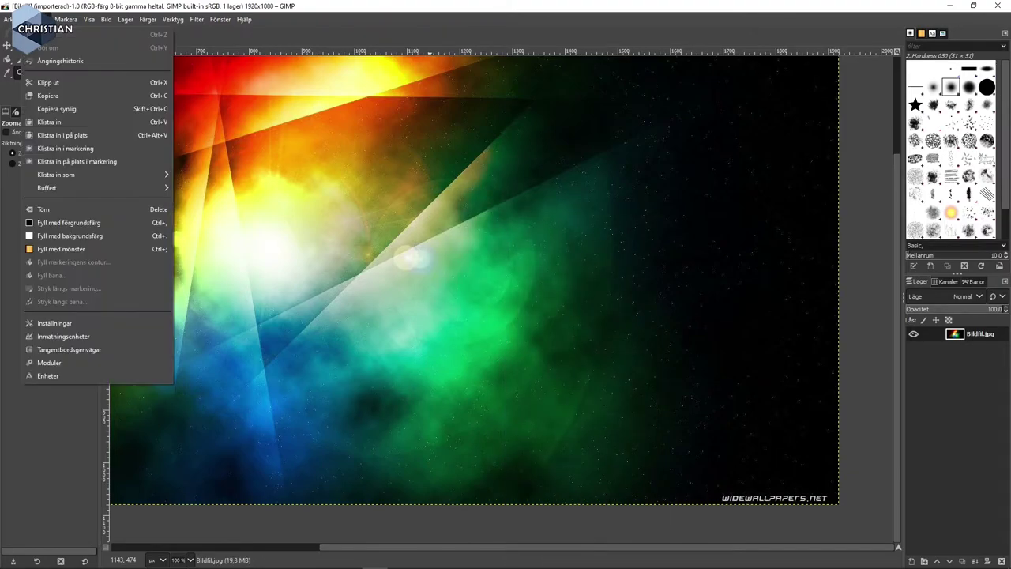
left_click(115, 28)
left_click(123, 21)
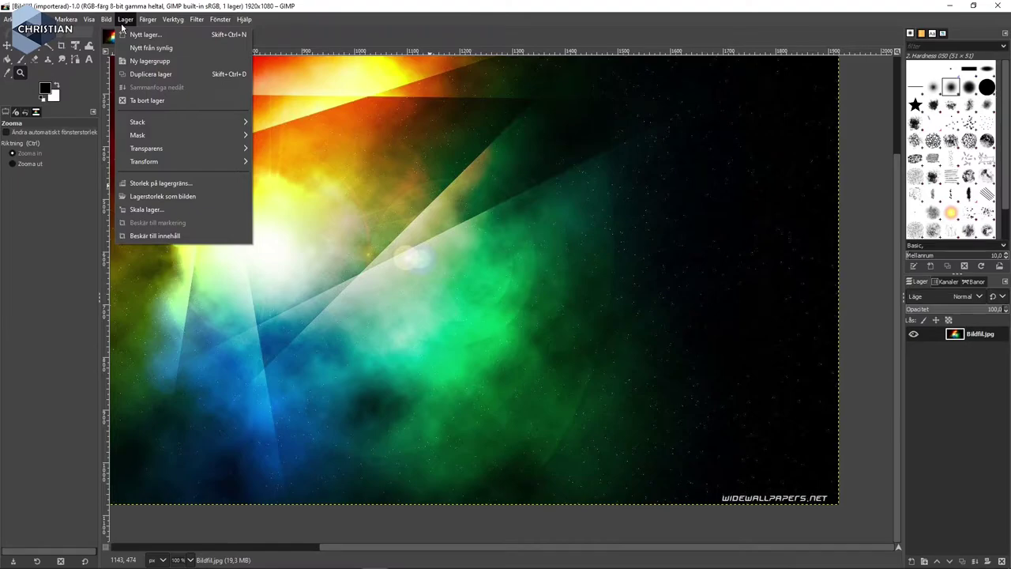
mouse_move(143, 25)
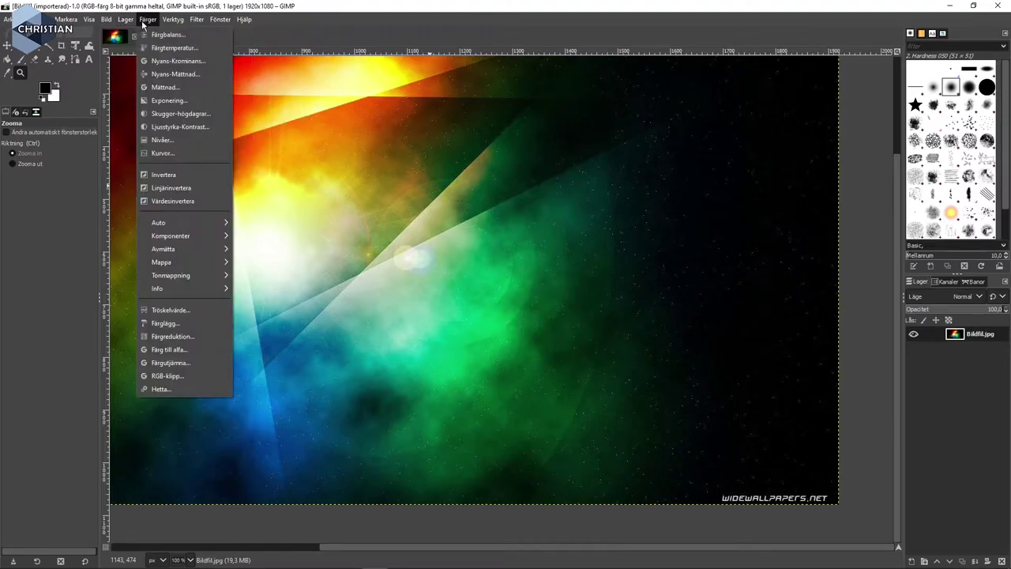
left_click(578, 232)
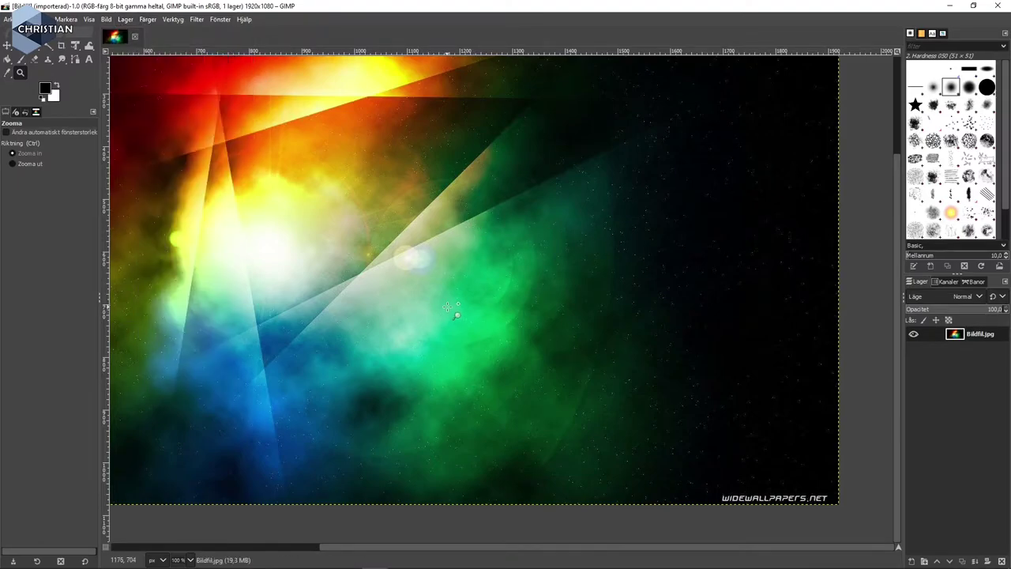
left_click_drag(468, 334, 390, 182)
right_click(390, 182)
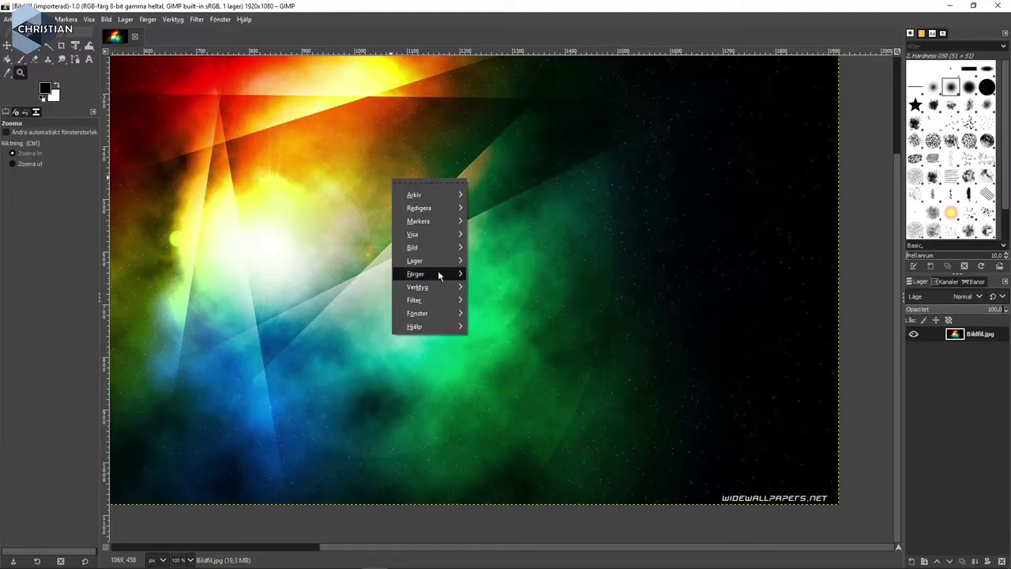
mouse_move(440, 274)
key("Escape")
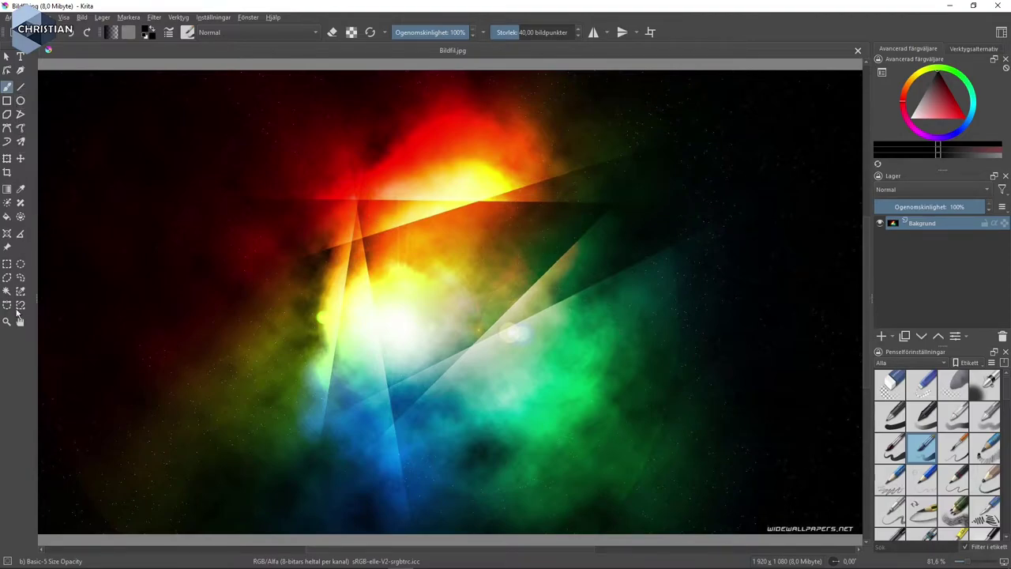
Switch to Krita and sample a red and an olive-yellow color from Bildfil.jpg as the foreground color.
left_click(21, 190)
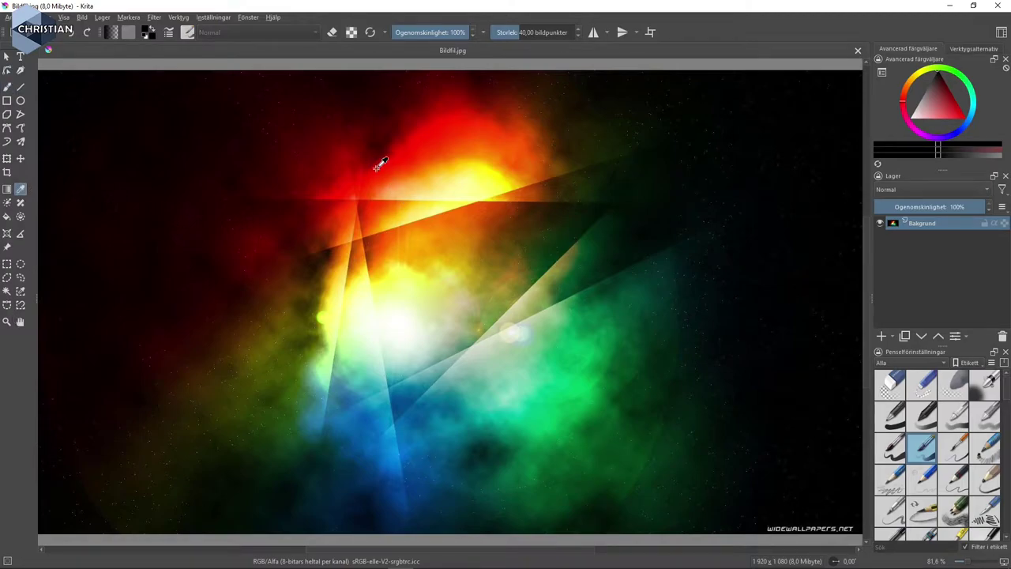
left_click(380, 163)
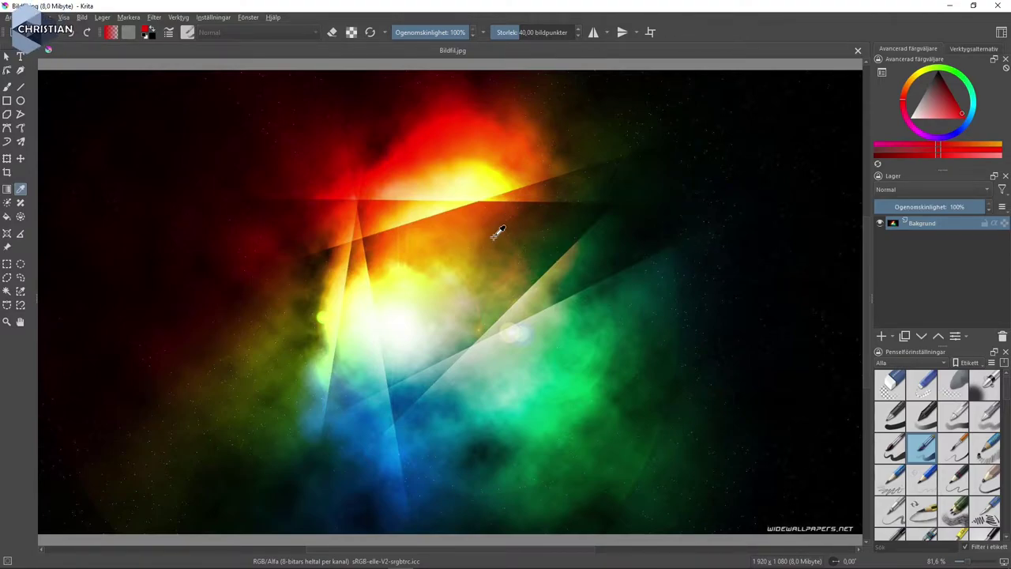
left_click_drag(498, 230, 501, 289)
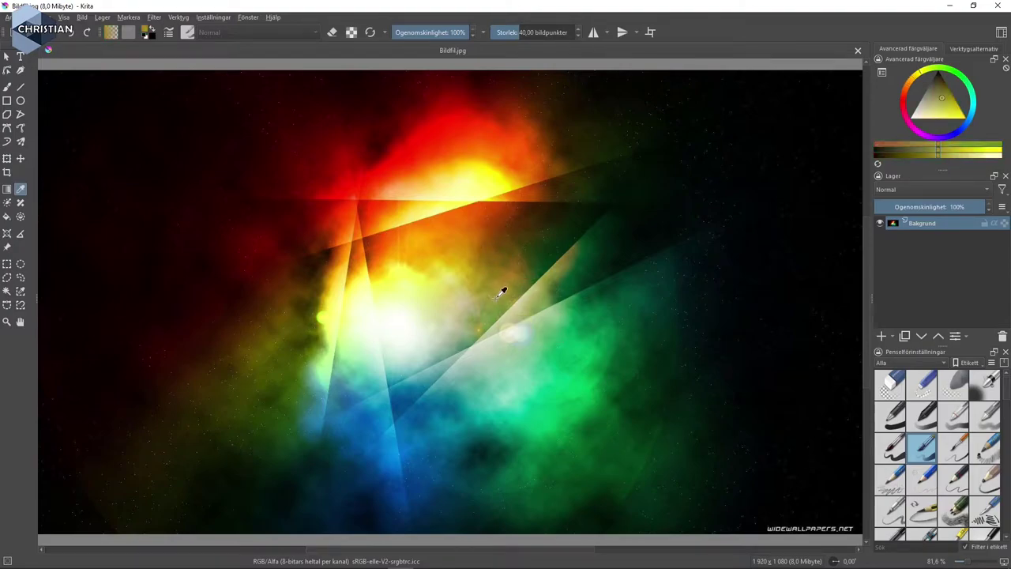
Examine the vector shape actions offered on the canvas by the shape selection tool.
left_click(7, 57)
right_click(401, 187)
left_click(441, 164)
right_click(462, 253)
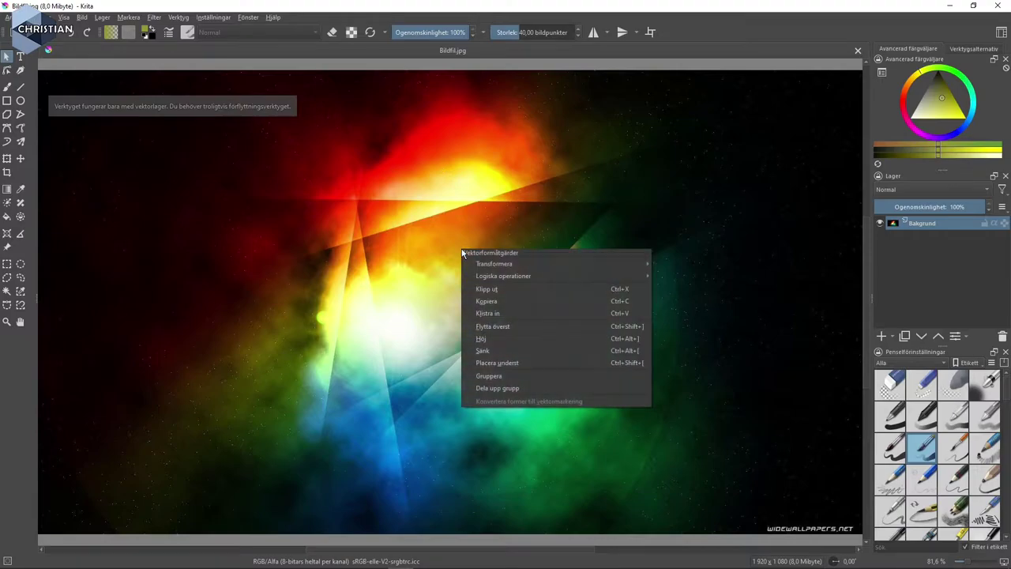
left_click(455, 250)
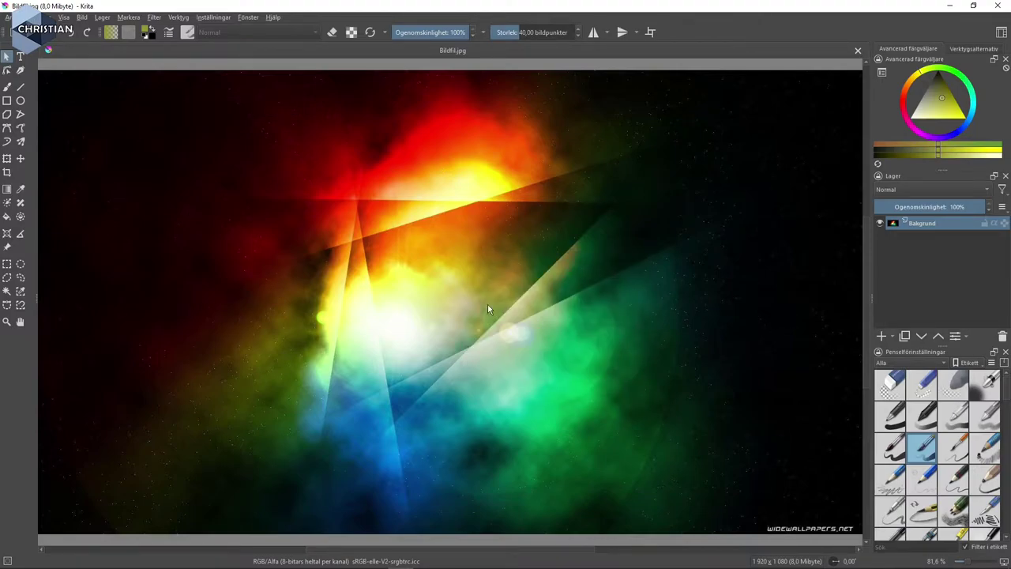
right_click(455, 267)
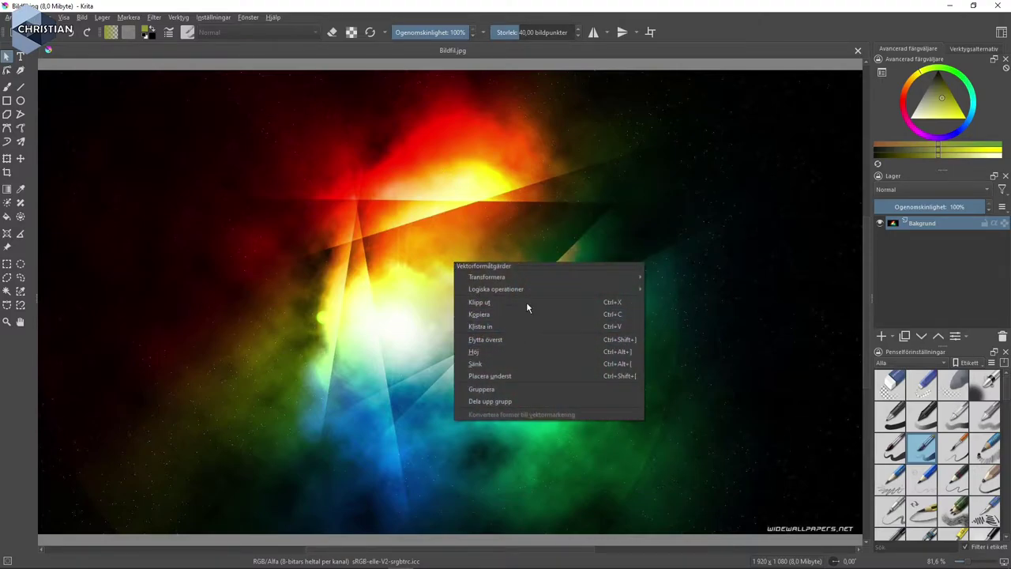
mouse_move(517, 277)
left_click(391, 181)
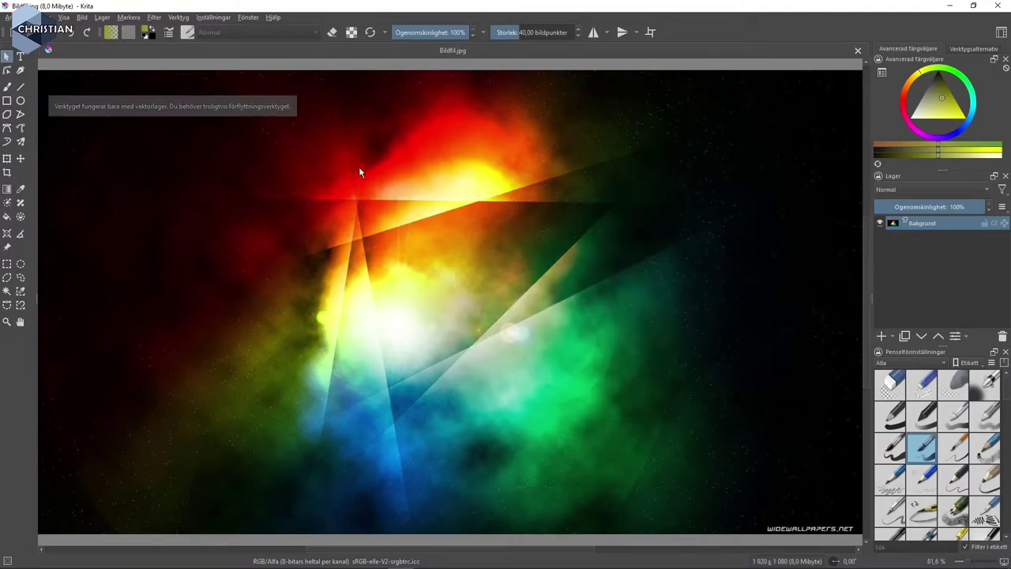
right_click(519, 270)
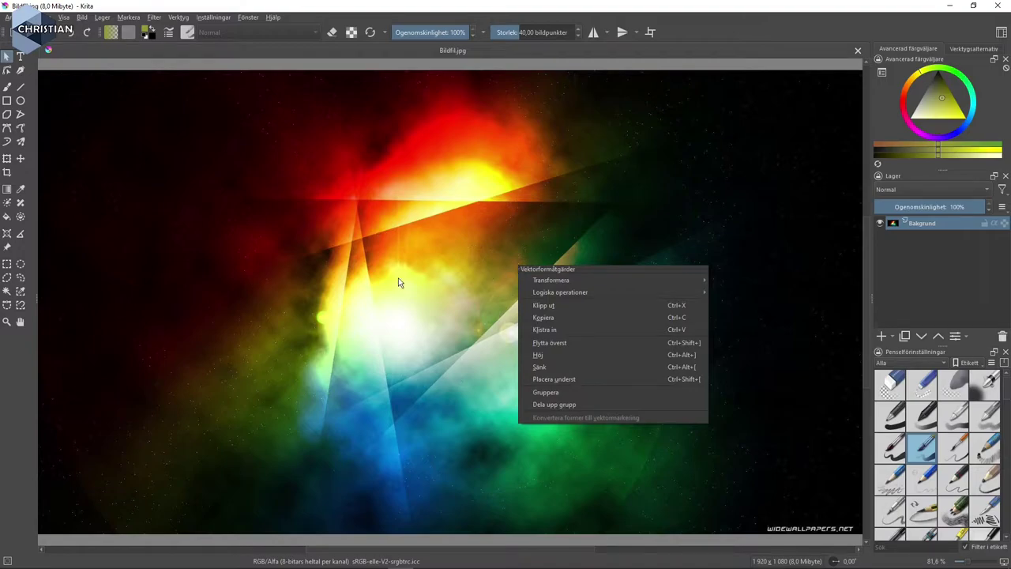
left_click(80, 306)
left_click(21, 322)
left_click_drag(368, 282, 411, 281)
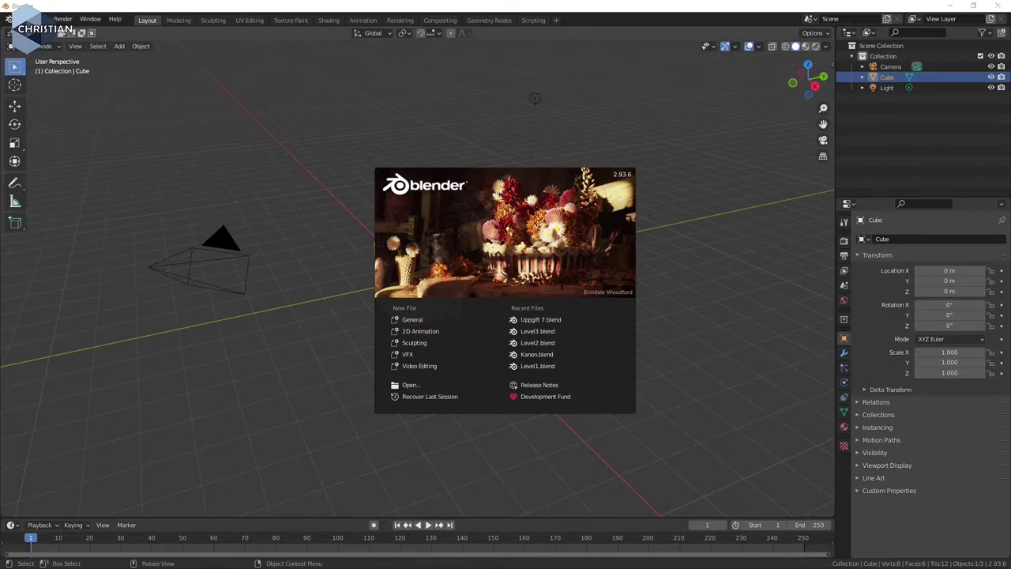
Switch to Blender and dismiss the splash screen to reveal the default cube scene.
left_click(513, 454)
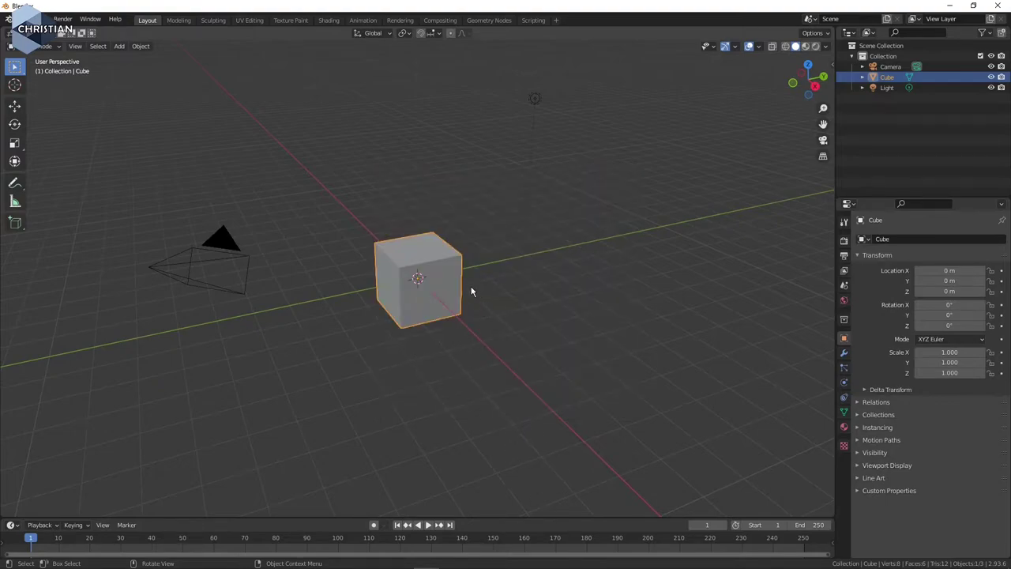
Delete the default cube and add a Monkey mesh in its place at the world origin.
key("x")
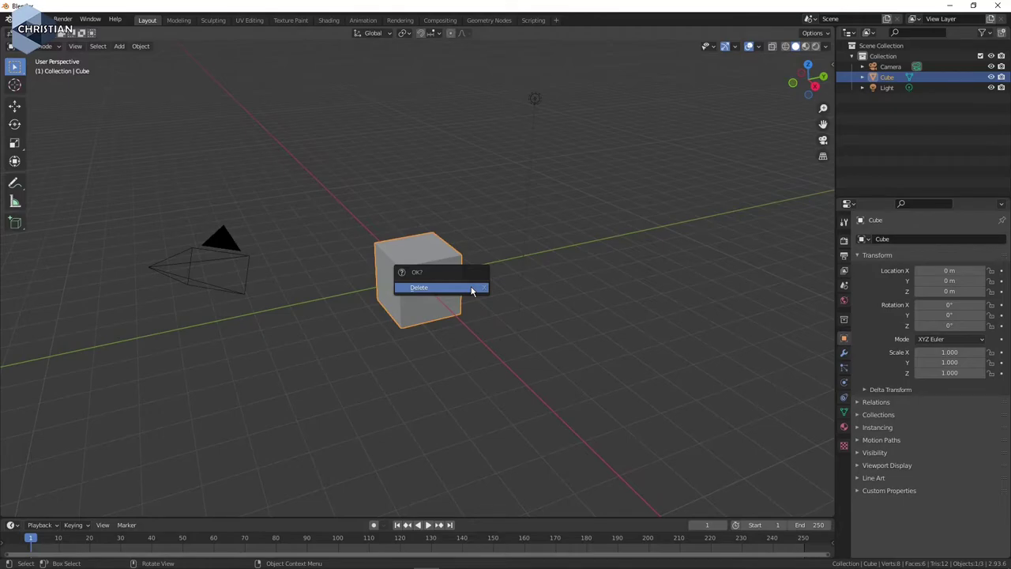
left_click(471, 290)
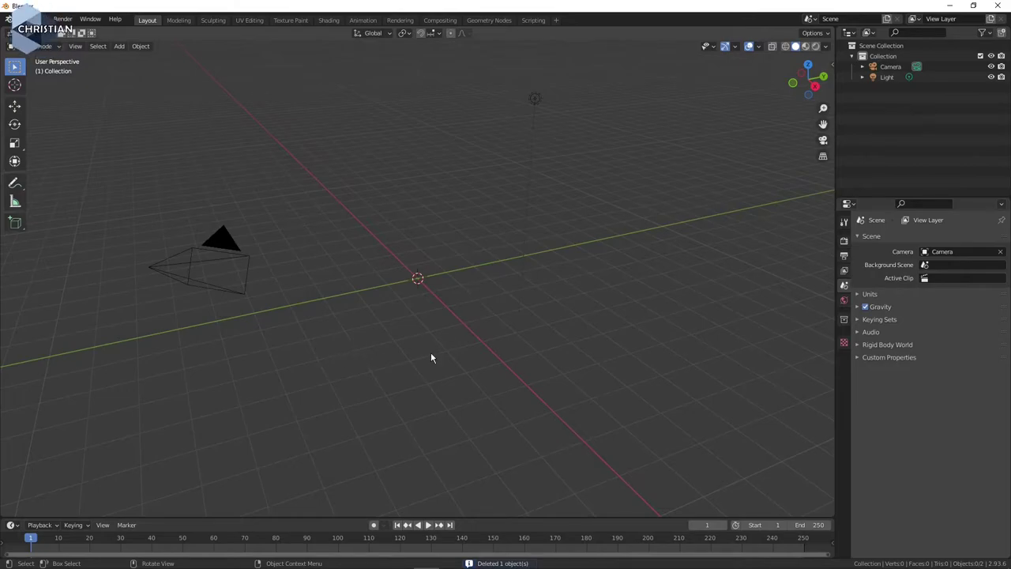
key("shift+a")
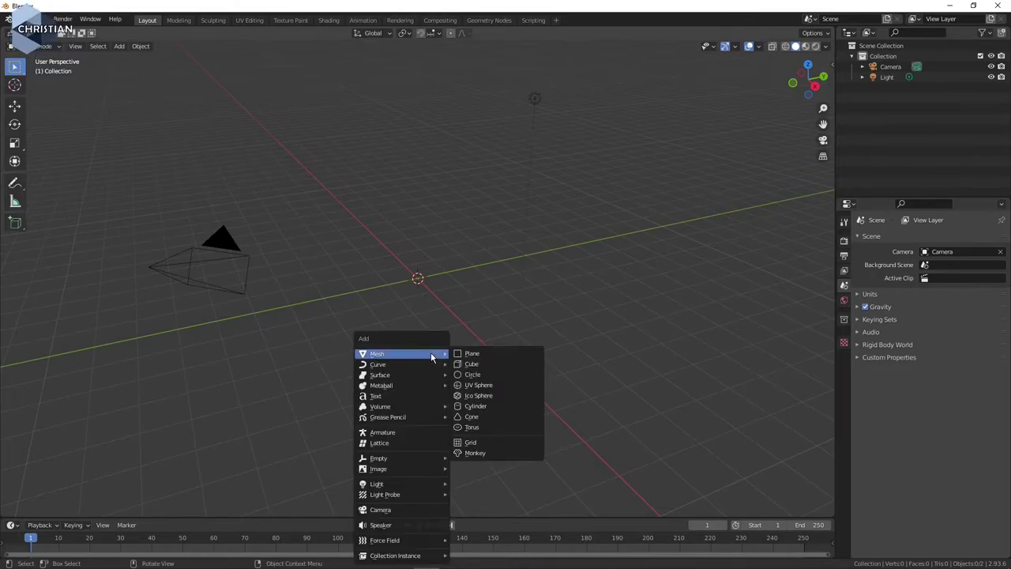
left_click(497, 453)
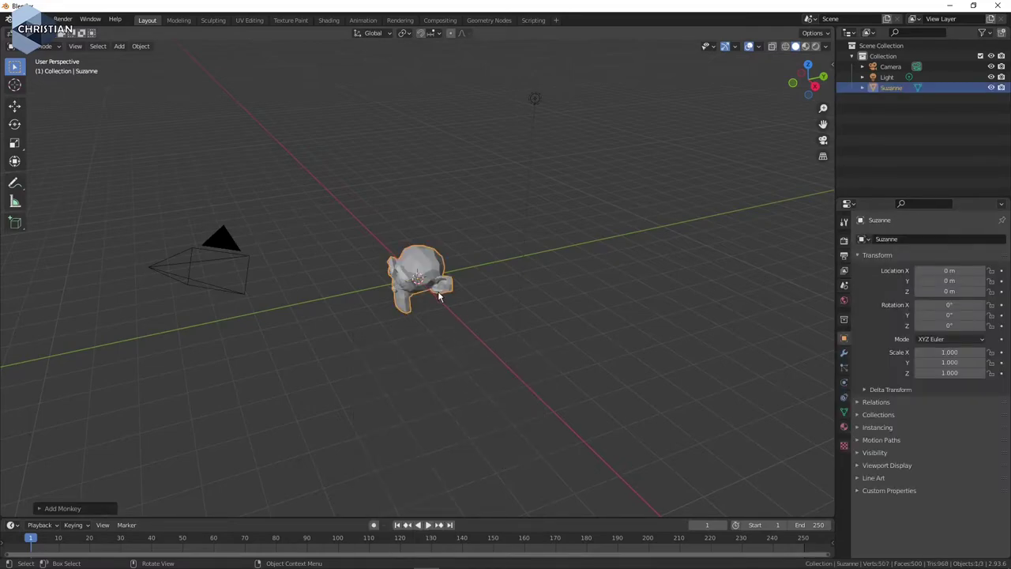
scroll(426, 304, "up", 5)
middle_click_drag(425, 313, 452, 323)
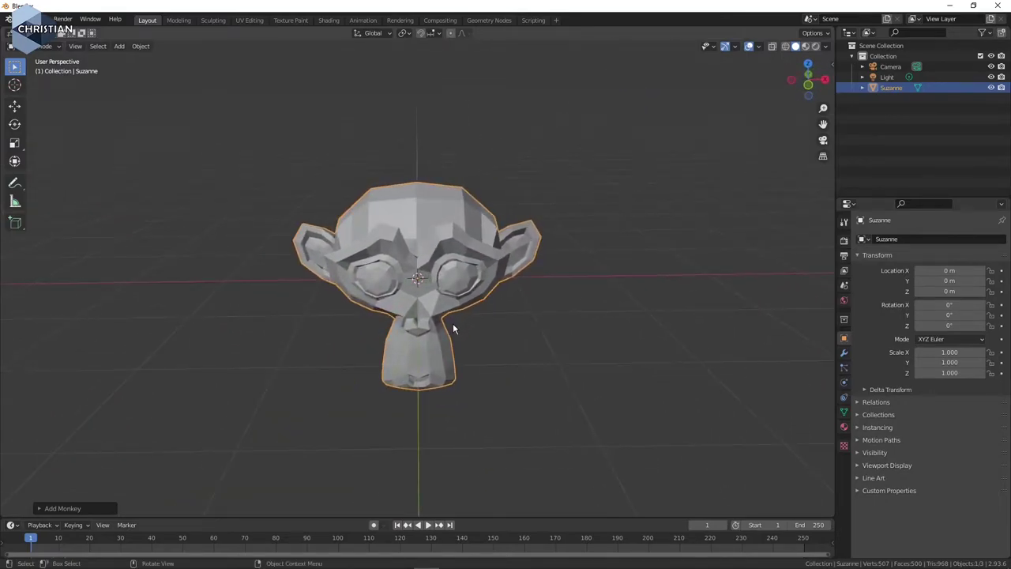
scroll(444, 330, "down", 5)
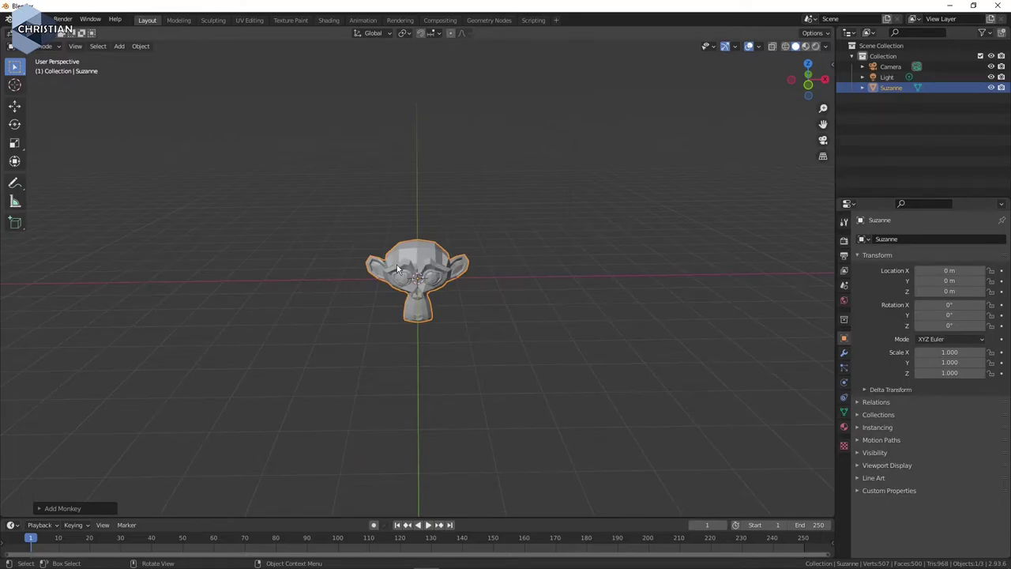
In the Modeling workspace, move the peak and the two outer vertices of the monkey's right brow up and outward over the forehead.
left_click(180, 20)
middle_click_drag(405, 358, 488, 350)
scroll(415, 307, "up", 5)
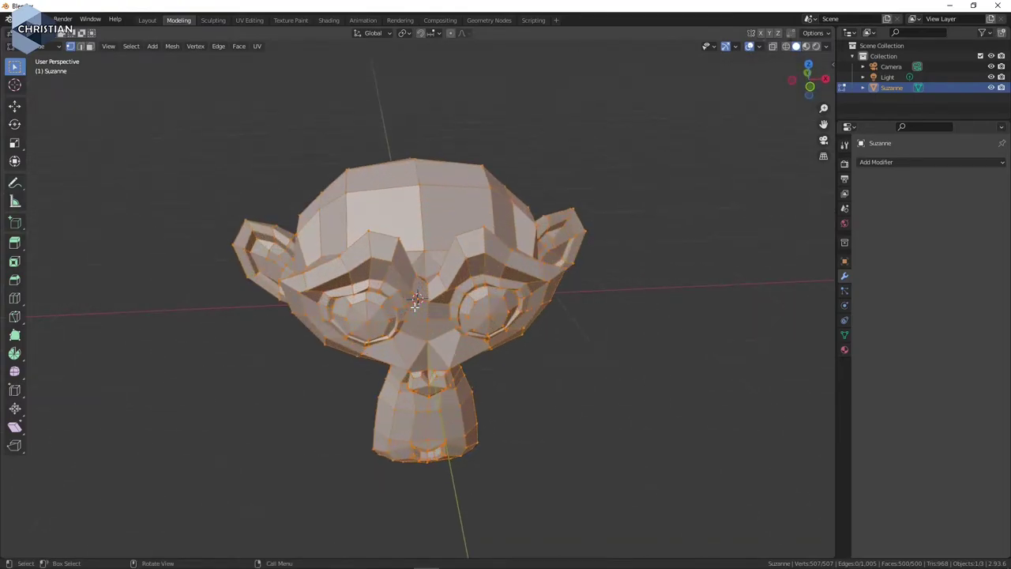
scroll(415, 307, "up", 5)
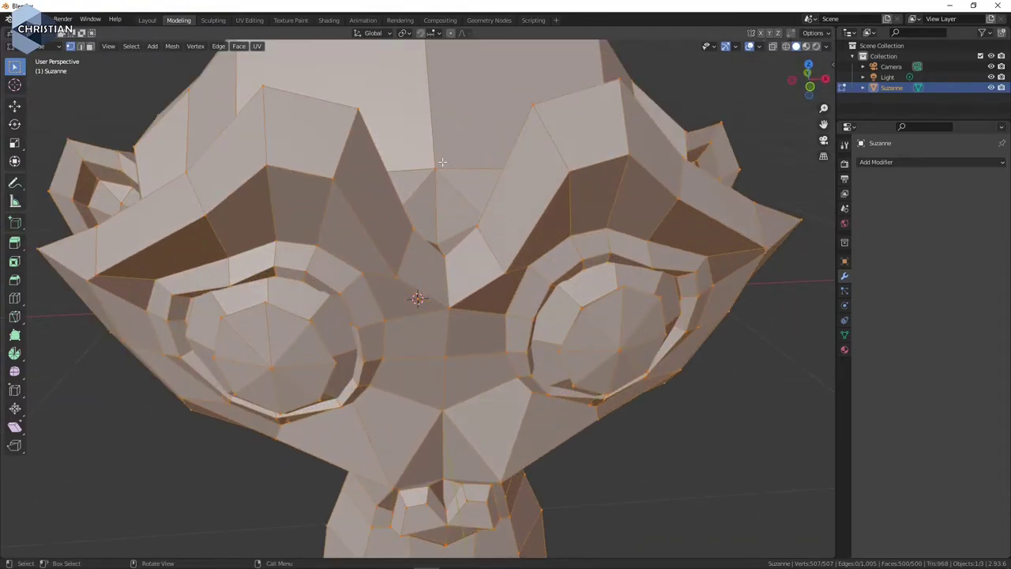
scroll(545, 326, "down", 5)
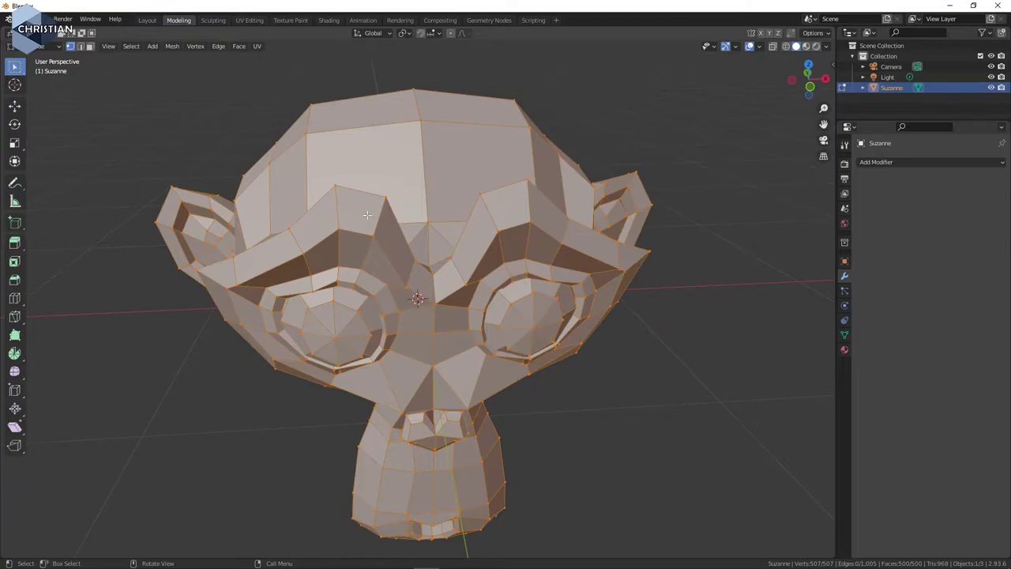
left_click(335, 188)
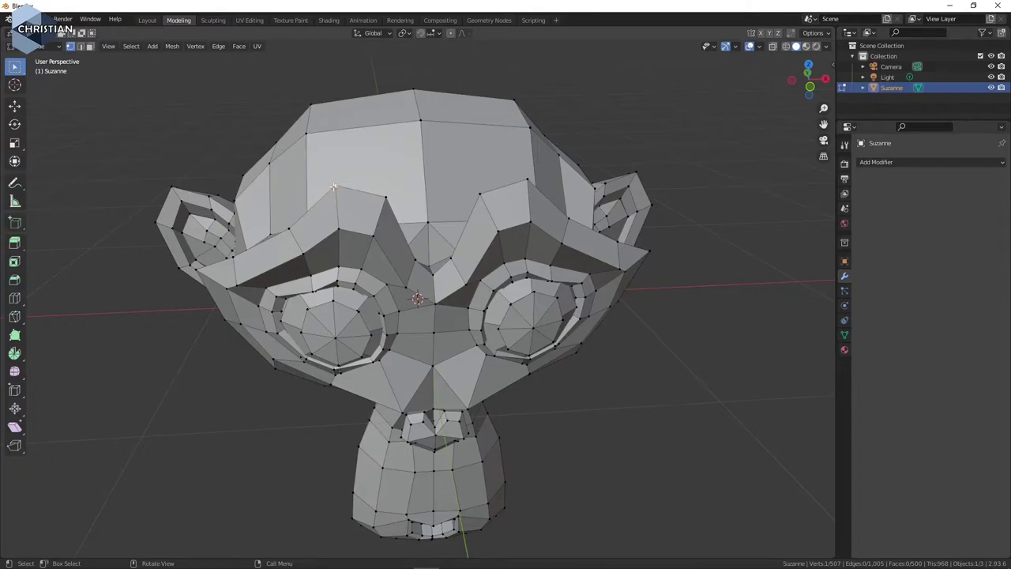
left_click_drag(335, 187, 340, 136)
left_click(289, 224)
key("g")
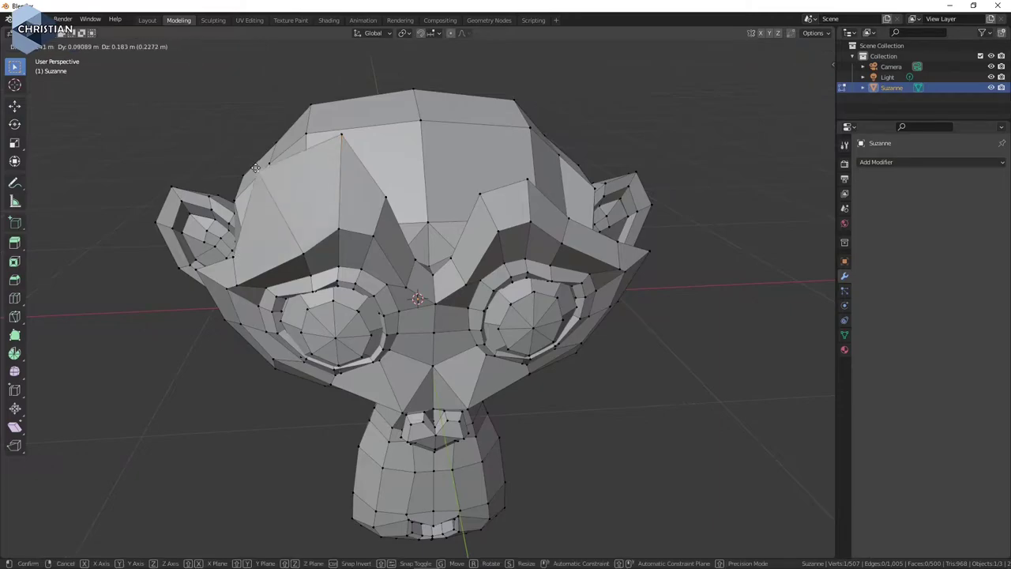
left_click(243, 155)
left_click_drag(244, 158, 180, 190)
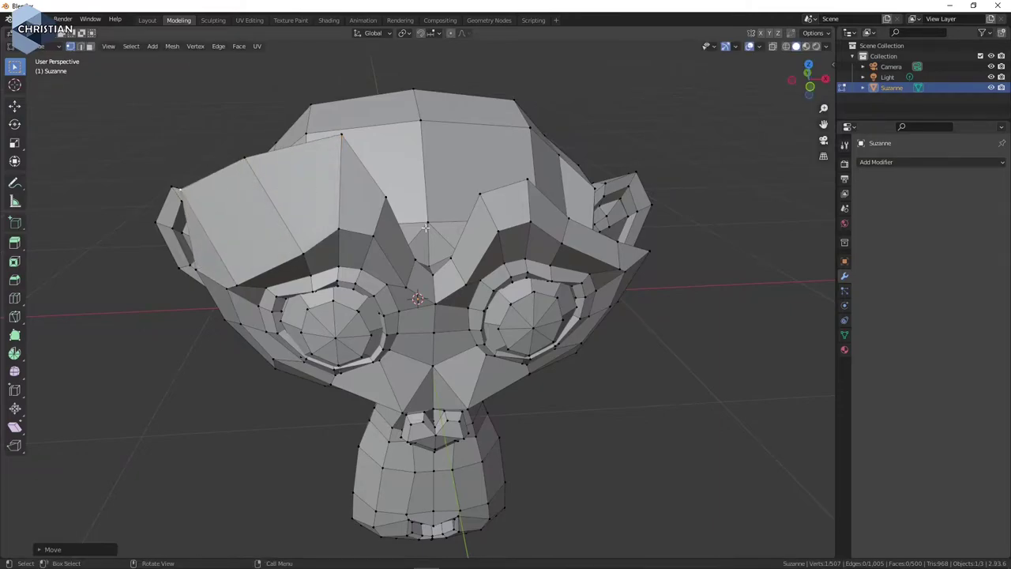
Move the same brow's inner top vertex up toward the forehead centre and shift the vertex beside the nose bridge across the centre line.
left_click(388, 199)
key("g")
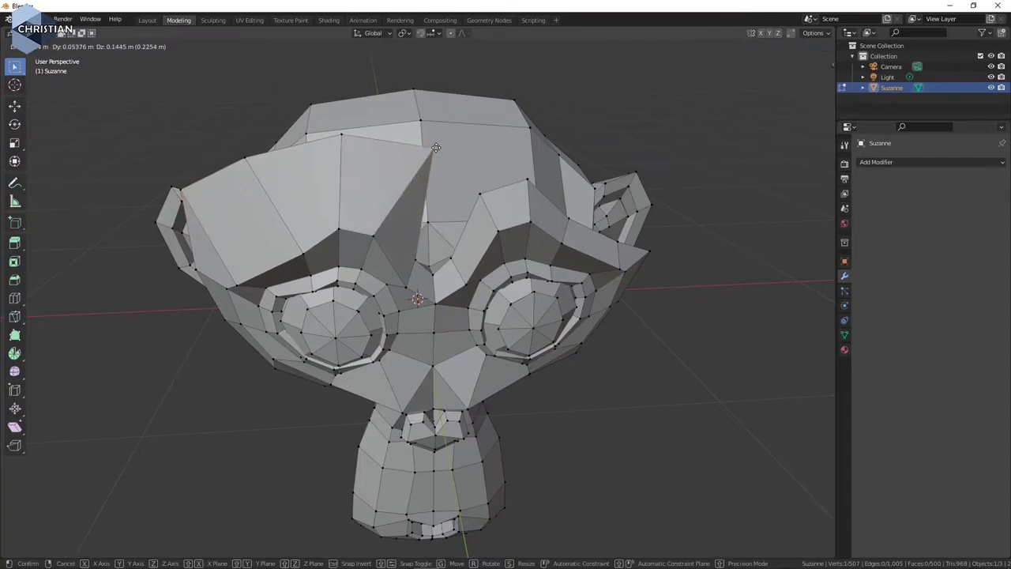
left_click(423, 231)
key("g")
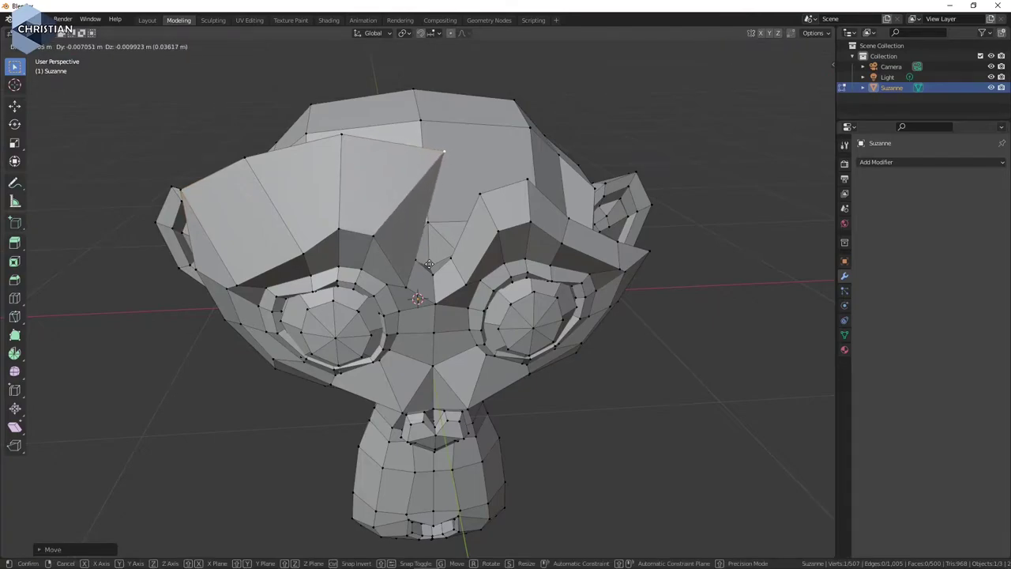
left_click(416, 262)
left_click(415, 260)
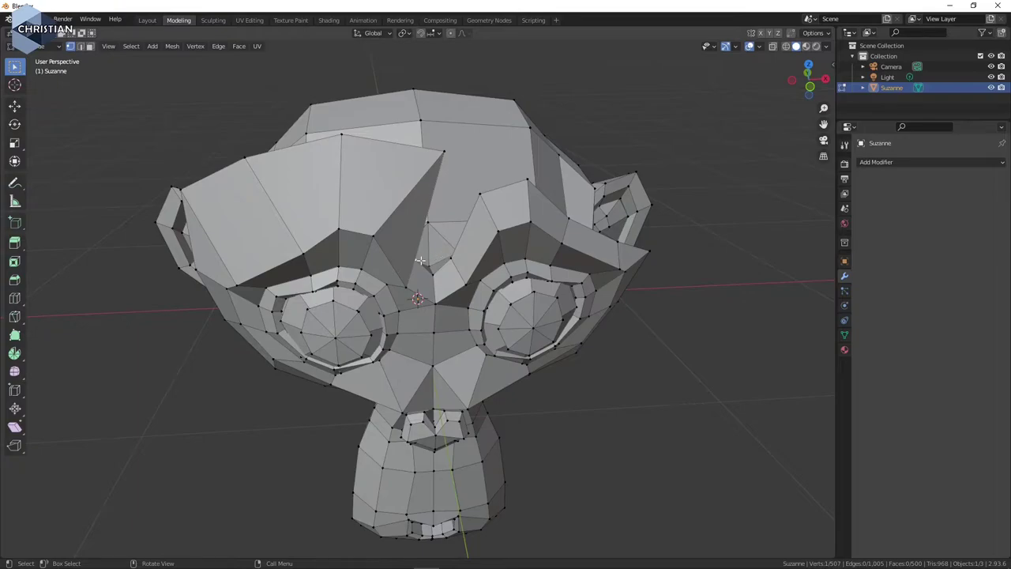
key("g")
left_click(449, 256)
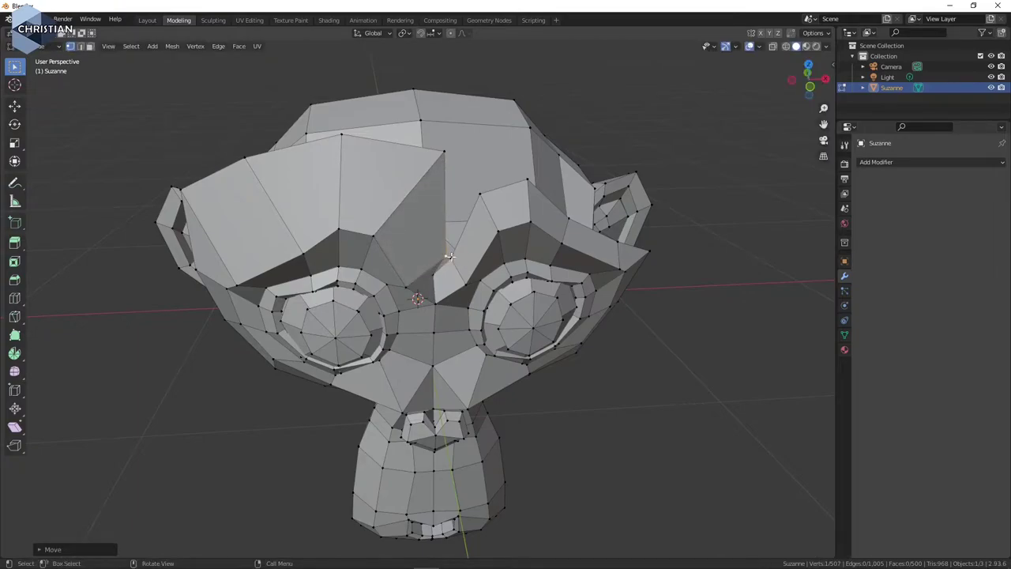
scroll(456, 256, "down", 3)
mouse_move(517, 355)
middle_mouse_down()
mouse_move(506, 348)
mouse_move(518, 336)
mouse_move(526, 352)
mouse_move(504, 351)
middle_mouse_up()
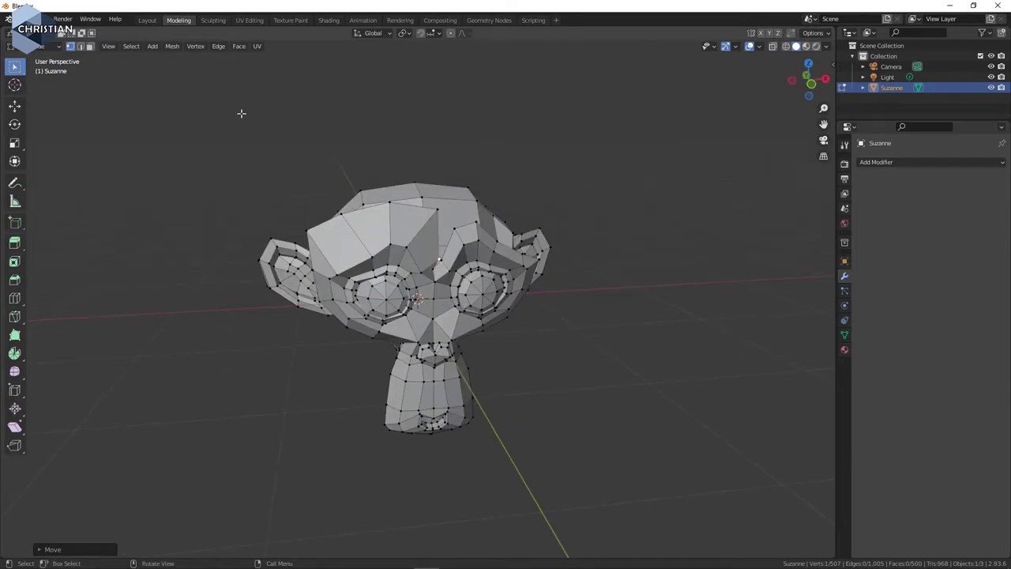
Return to the Layout workspace and apply Shade Smooth to the reshaped monkey.
left_click(148, 20)
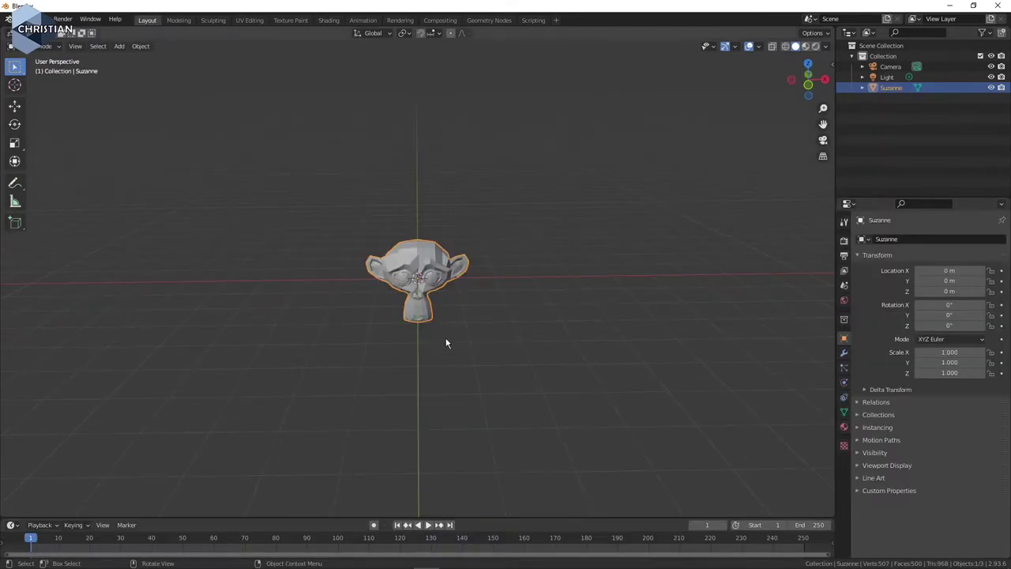
scroll(406, 264, "up", 5)
scroll(405, 264, "up", 2)
left_click(147, 20)
scroll(405, 266, "up", 3)
middle_click_drag(471, 271, 462, 229)
right_click(376, 147)
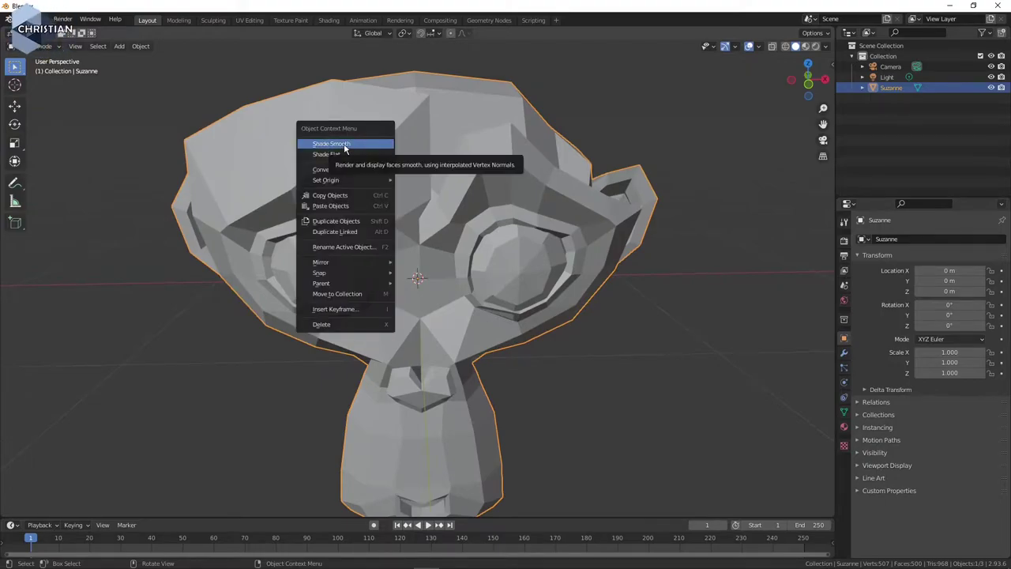
left_click(345, 148)
scroll(401, 203, "down", 4)
middle_click_drag(402, 202, 418, 225)
scroll(418, 222, "down", 4)
scroll(420, 218, "up", 7)
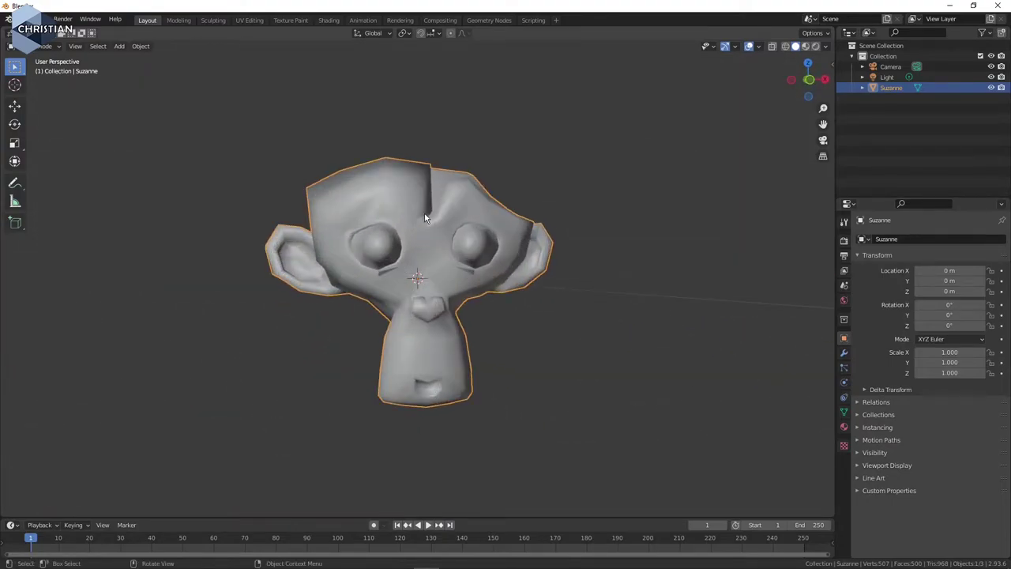
scroll(417, 218, "down", 1)
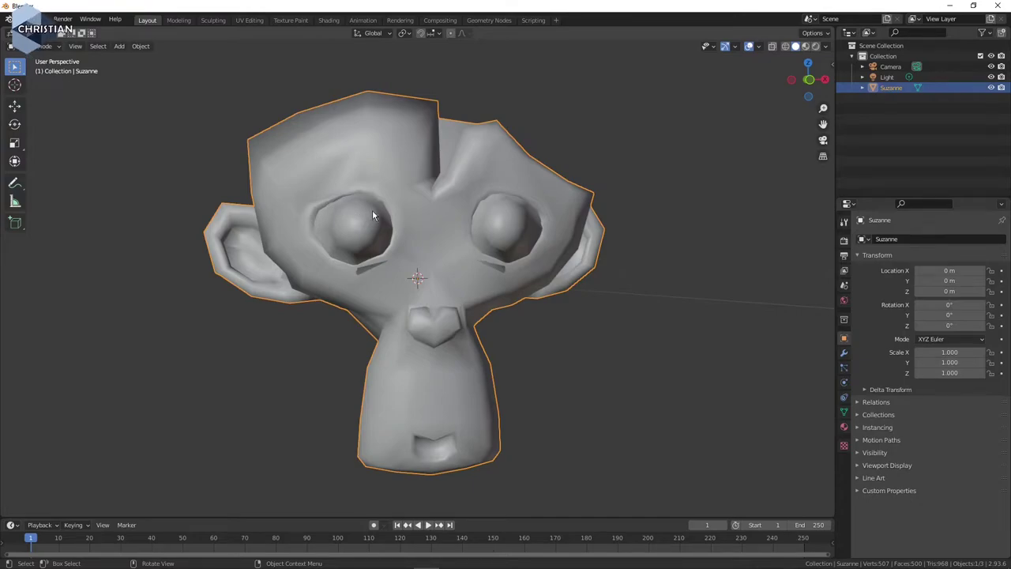
Minimize the open Blender, Krita, GIMP and Audacity windows.
left_click(953, 7)
left_click(952, 9)
left_click(952, 9)
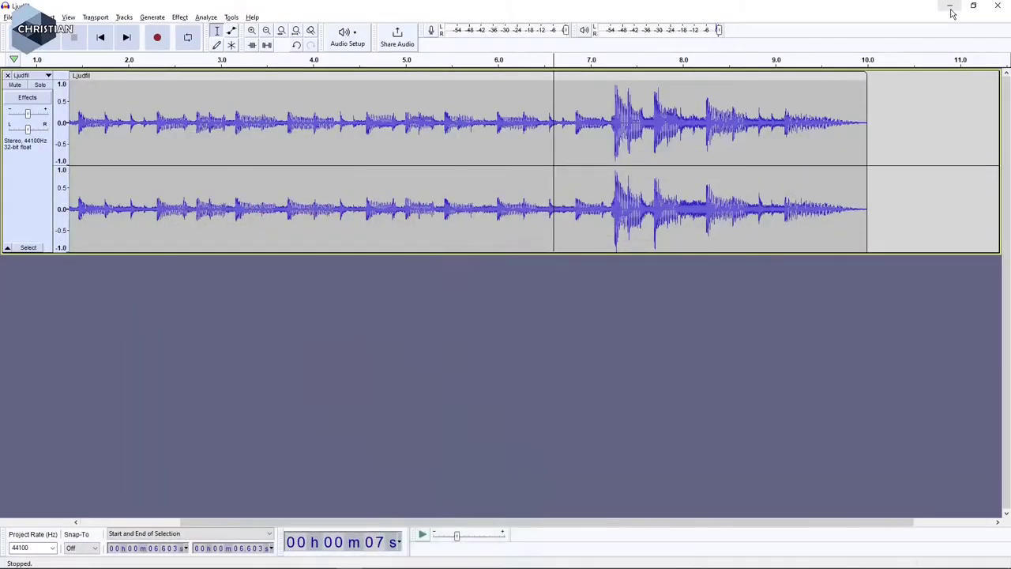
left_click(953, 10)
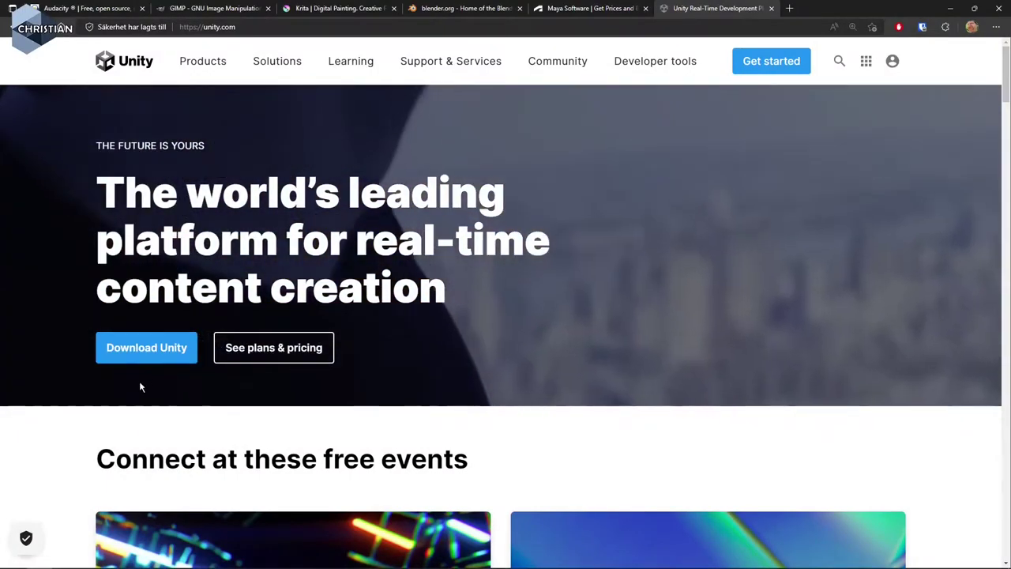
Download the Windows version of Unity from unity.com and run UnityHubSetup.exe.
left_click(151, 354)
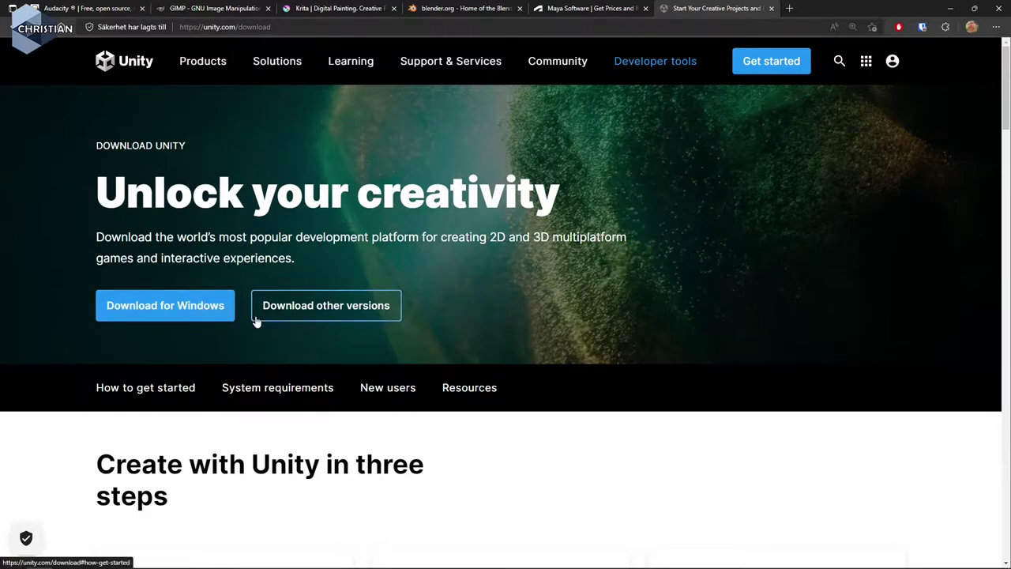
left_click(181, 308)
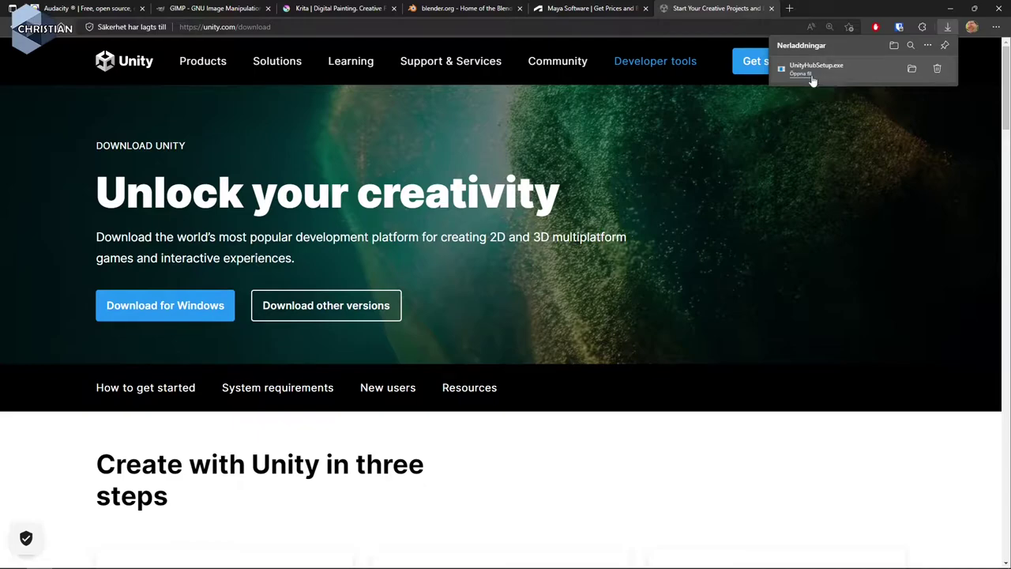
left_click(801, 73)
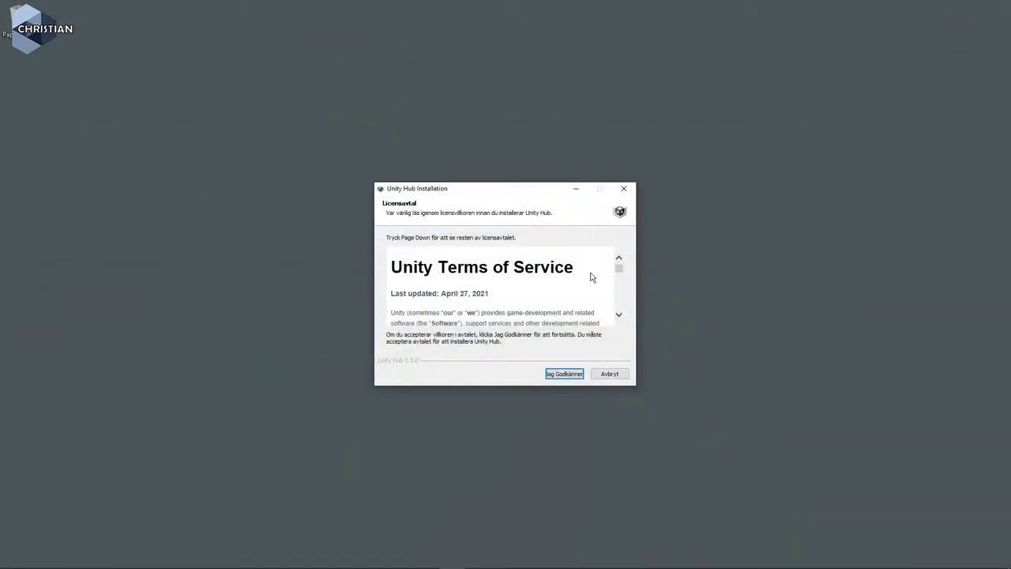
Accept the Unity Terms of Service, install Unity Hub in C:\Program Files\Unity Hub, and finish with the option to run it enabled.
left_click_drag(522, 208, 522, 135)
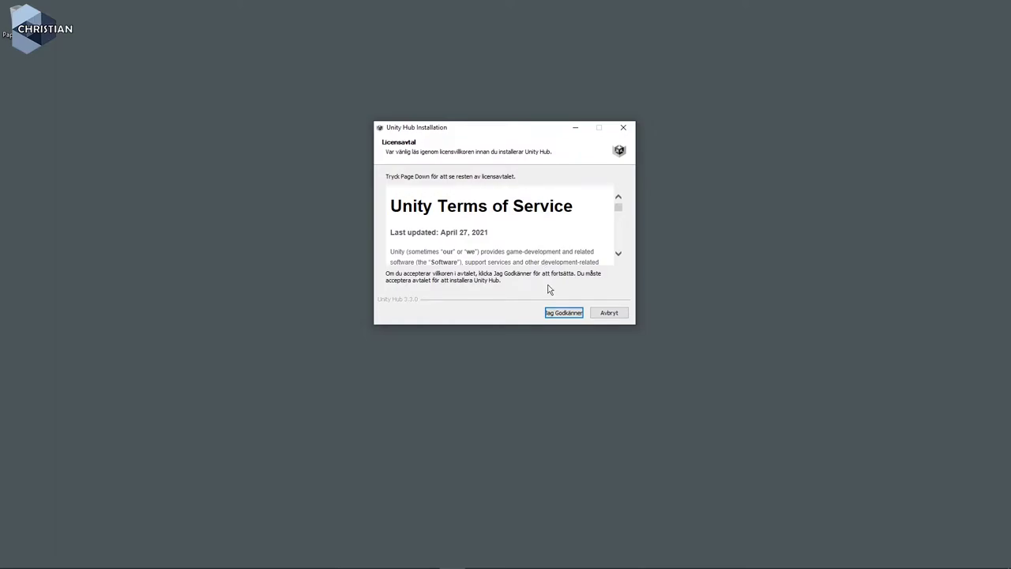
left_click(563, 313)
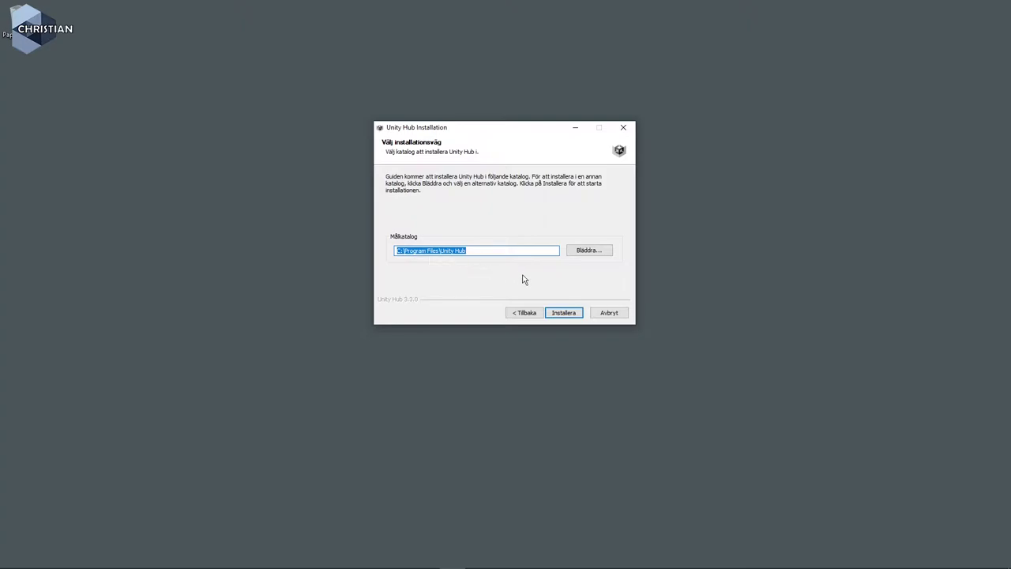
left_click(564, 314)
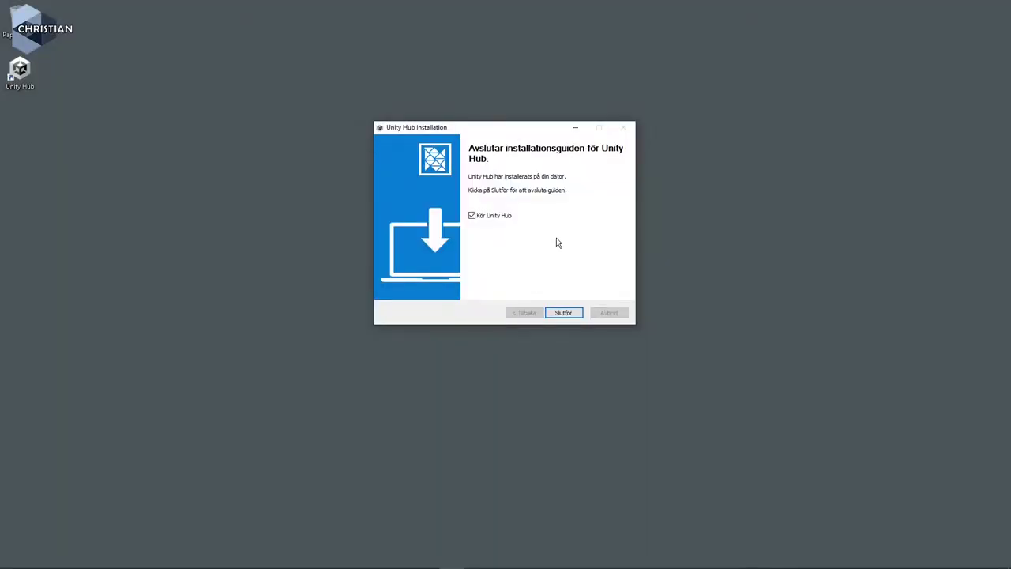
left_click(581, 312)
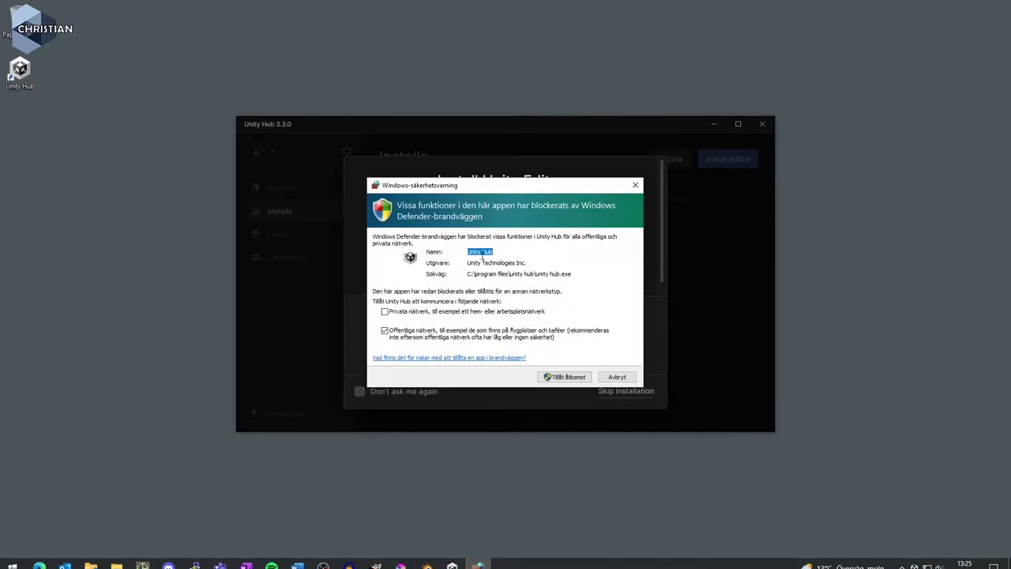
Allow Unity Hub through the firewall on public networks and skip the Unity Editor installation with "Don't ask me again" enabled.
left_click(583, 378)
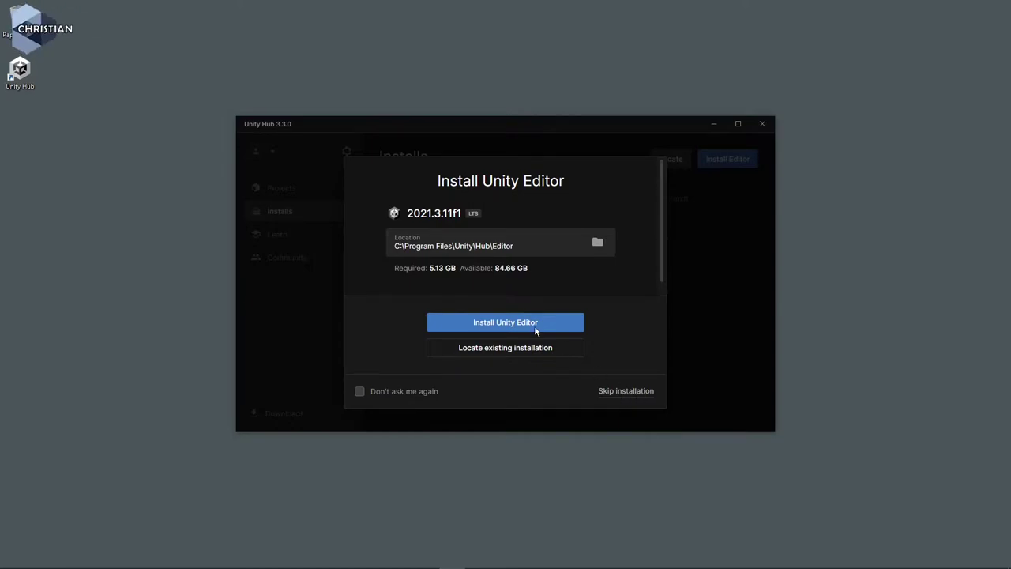
left_click(364, 393)
left_click(635, 392)
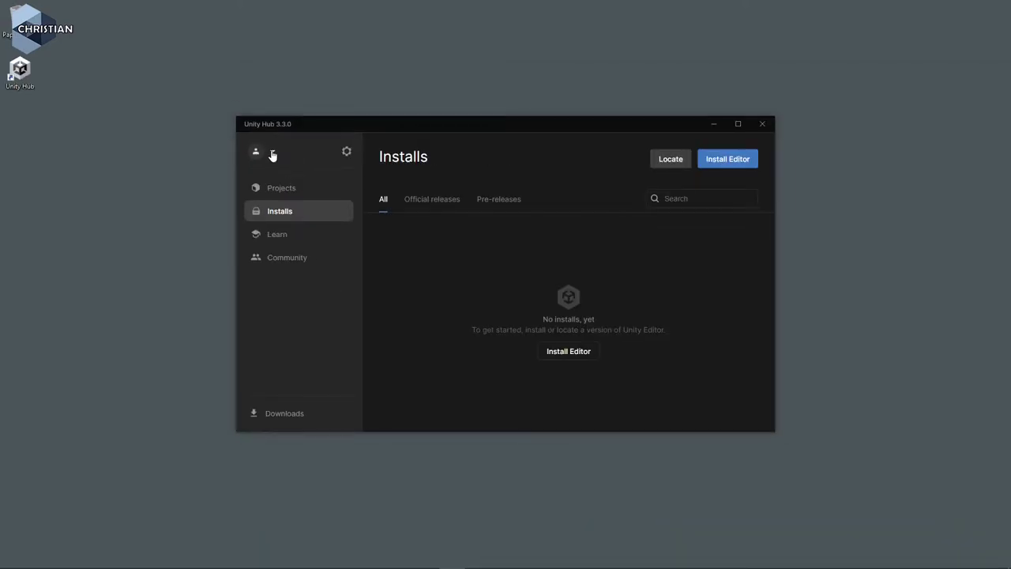
Start signing in to the Unity account from Unity Hub and let the browser's api.unity.com page open Unity Hub.
left_click(260, 154)
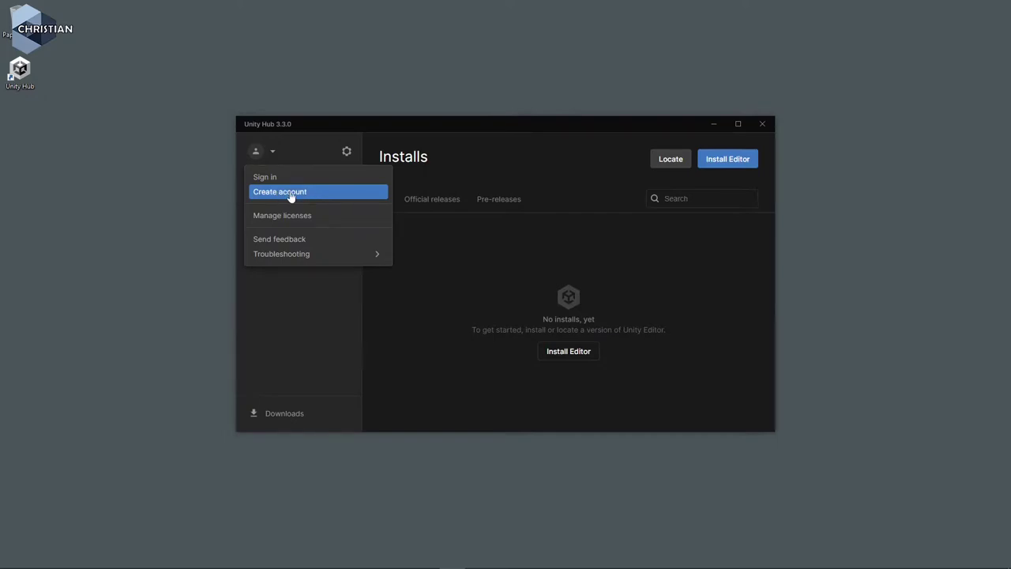
left_click(283, 177)
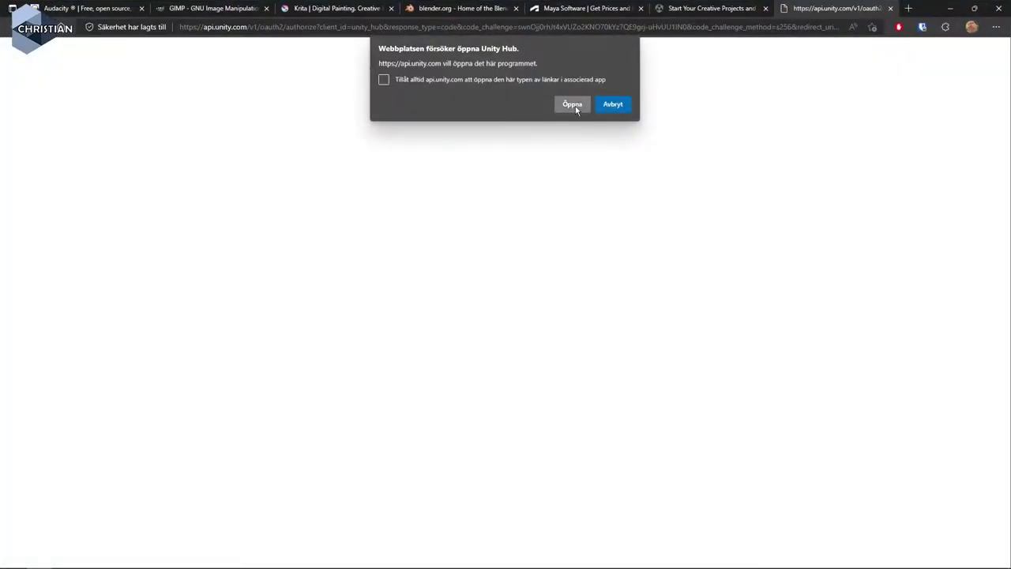
left_click(575, 106)
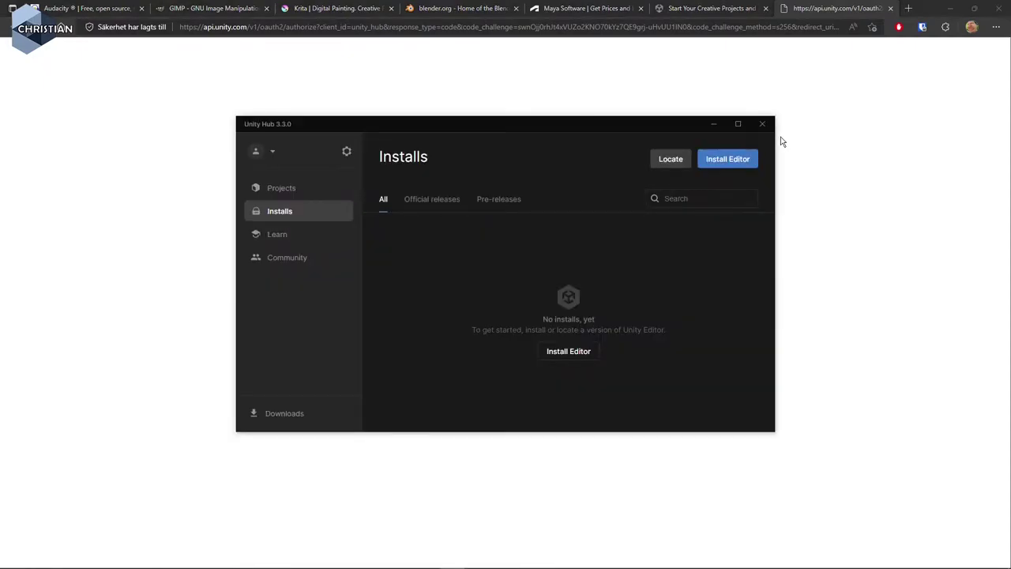
Minimize the browser to return to Unity Hub and view its Projects and Installs pages.
left_click(946, 12)
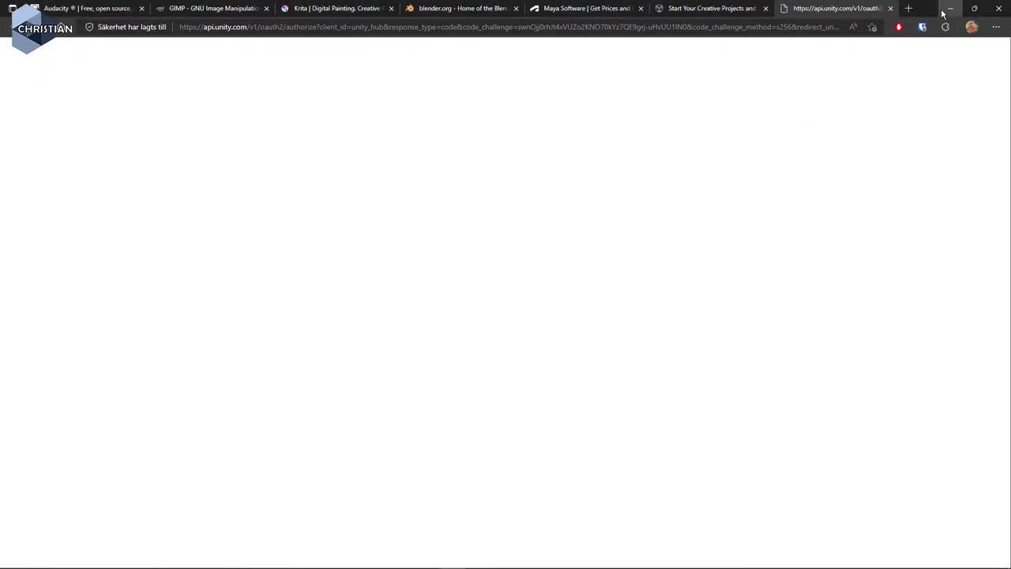
left_click(946, 12)
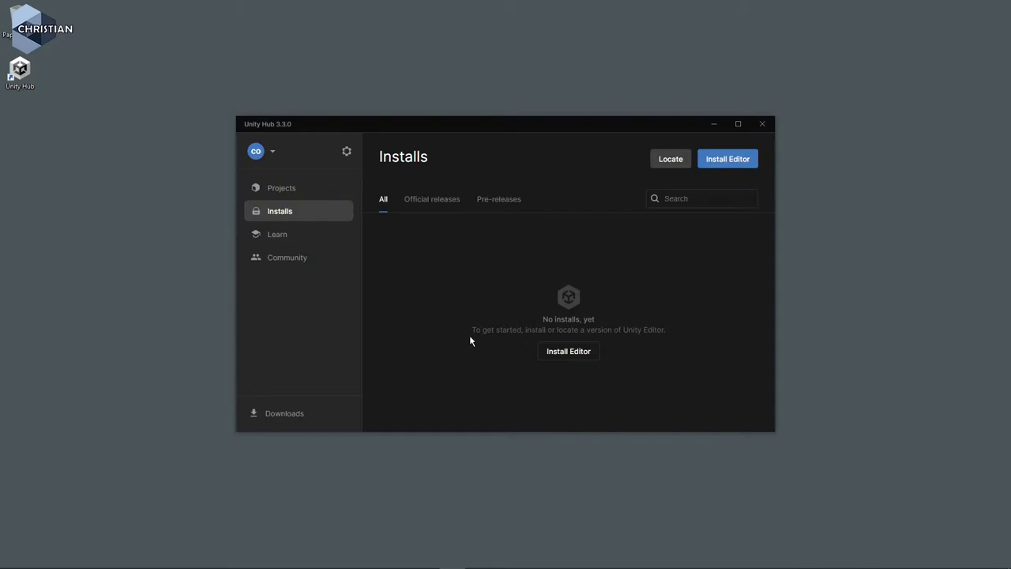
left_click(282, 189)
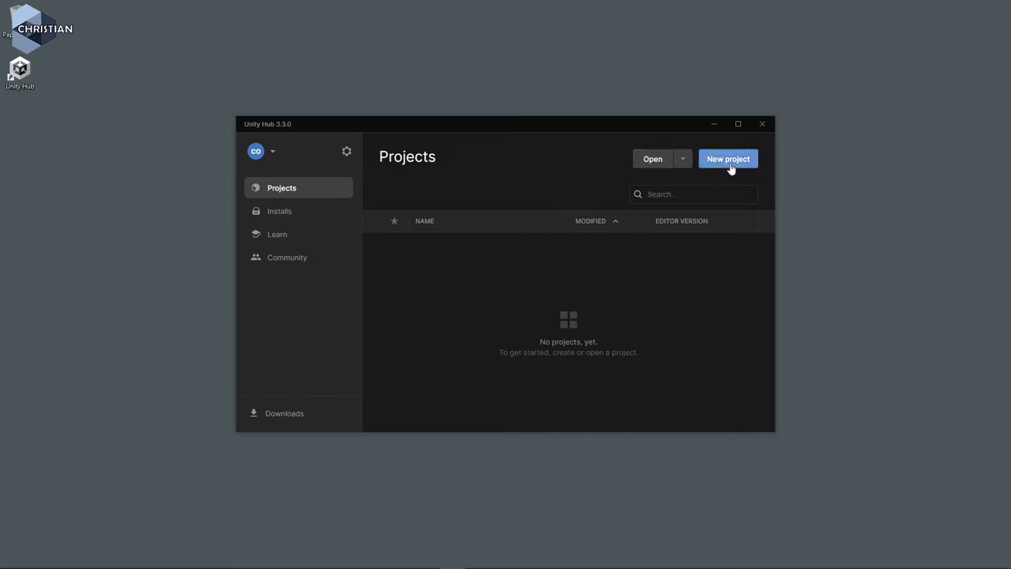
left_click(316, 217)
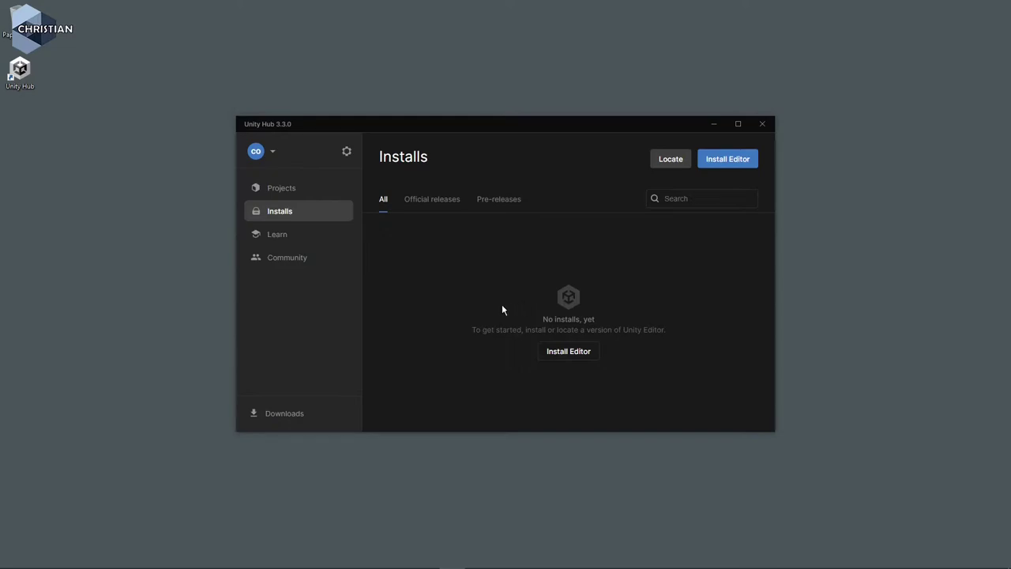
Look through the featured, recommended and downloaded learning content on Unity Hub's Learn page.
left_click(289, 237)
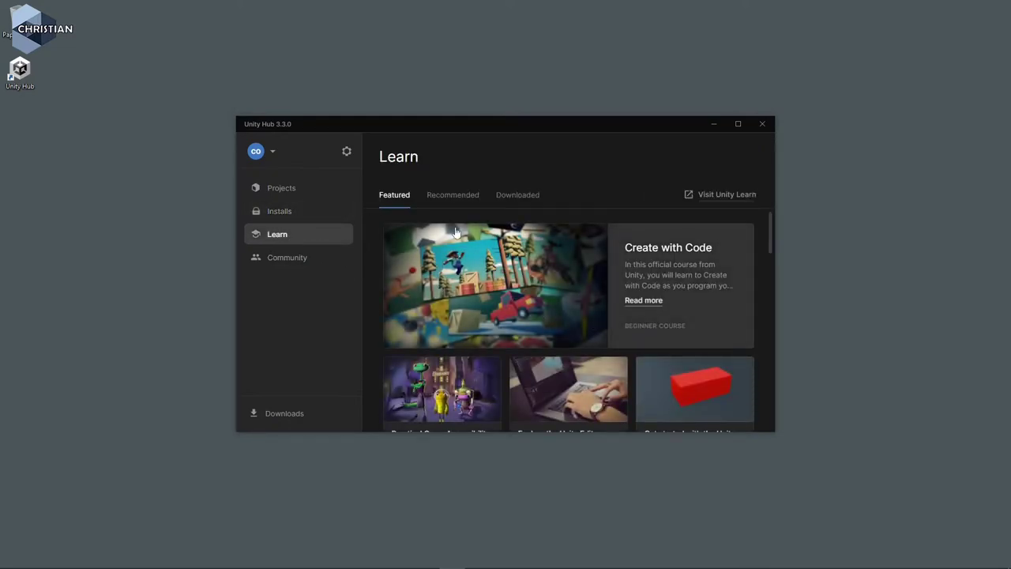
scroll(505, 284, "down", 3)
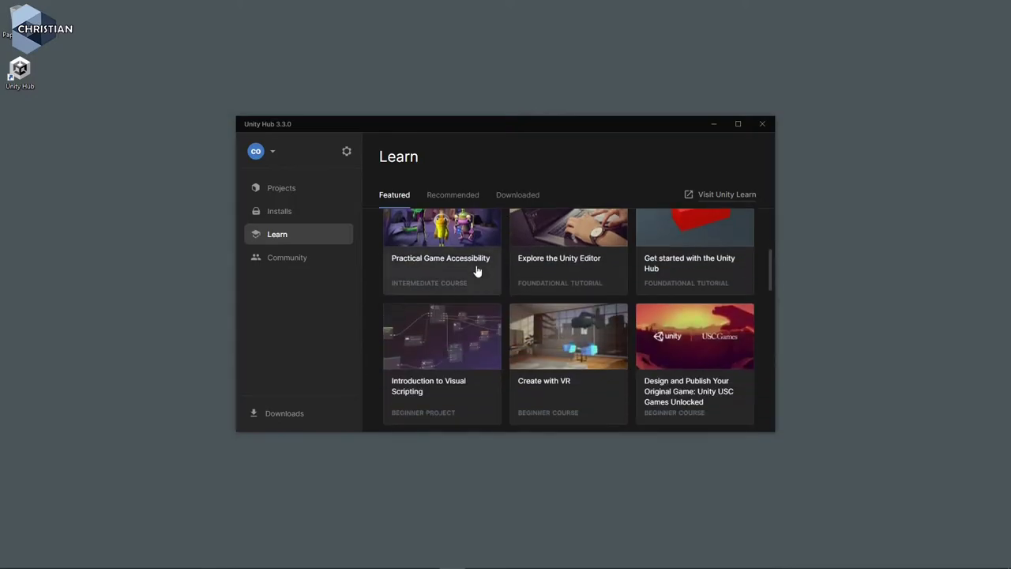
scroll(470, 395, "down", 3)
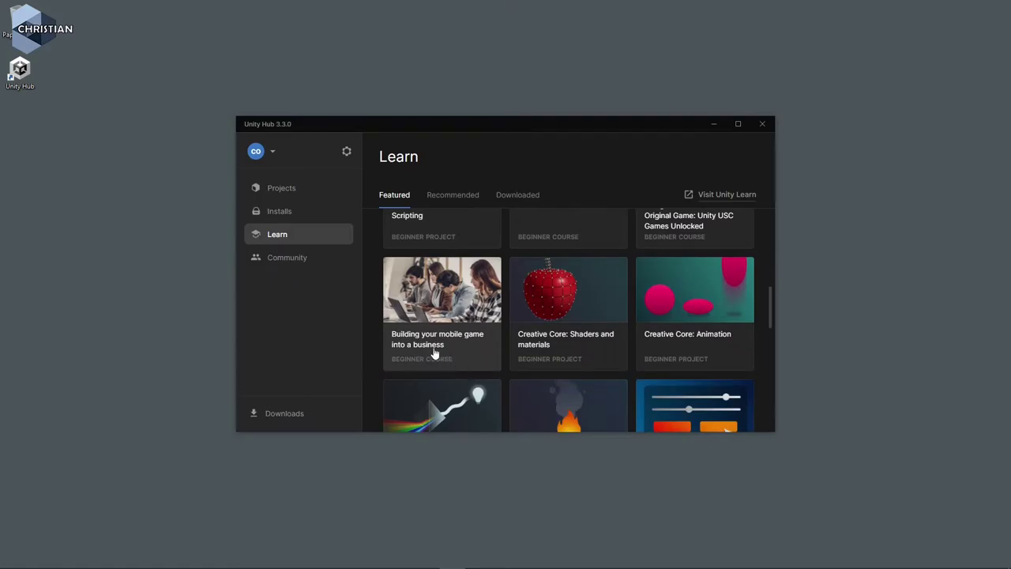
scroll(661, 348, "down", 2)
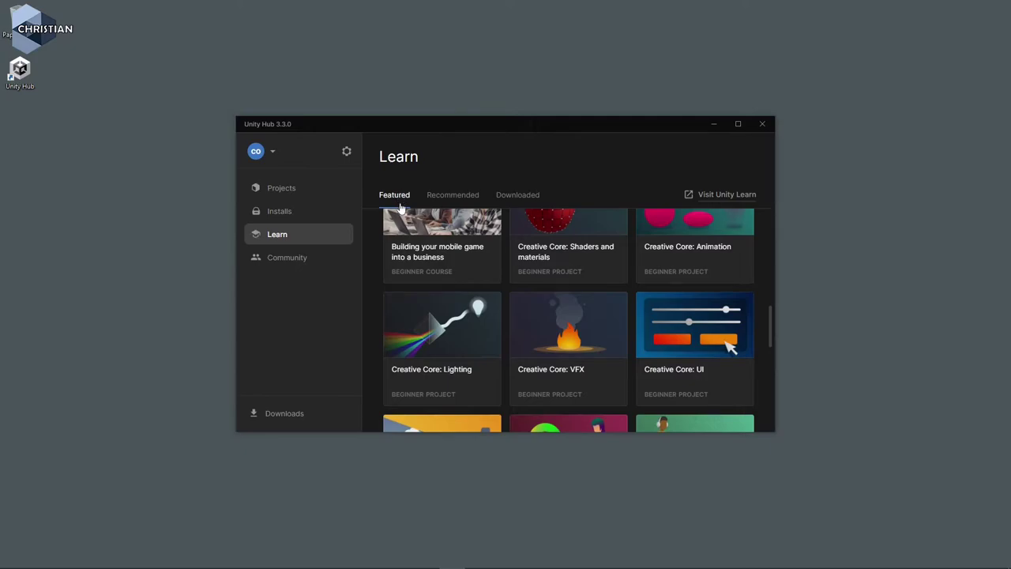
left_click(448, 204)
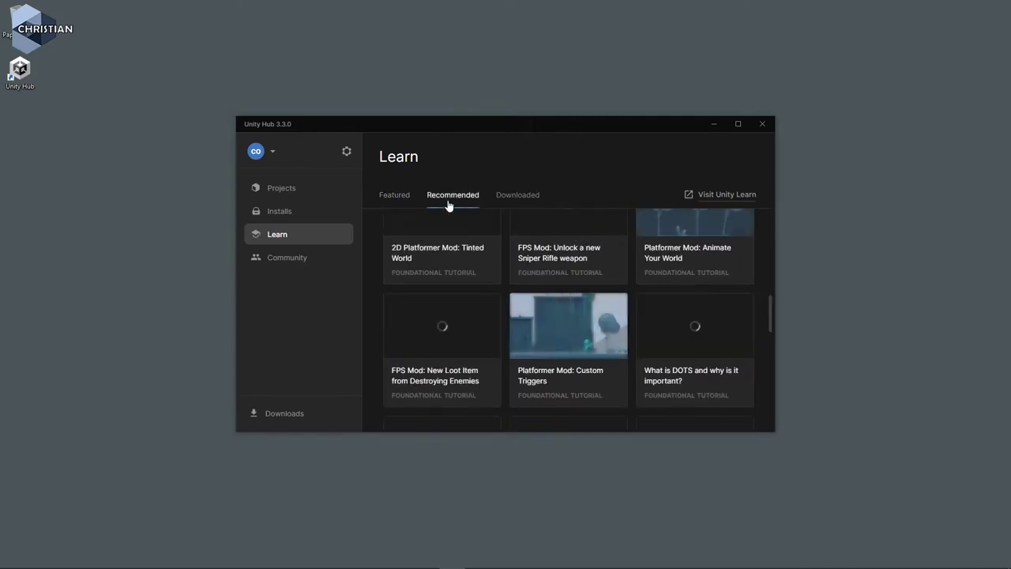
left_click(534, 197)
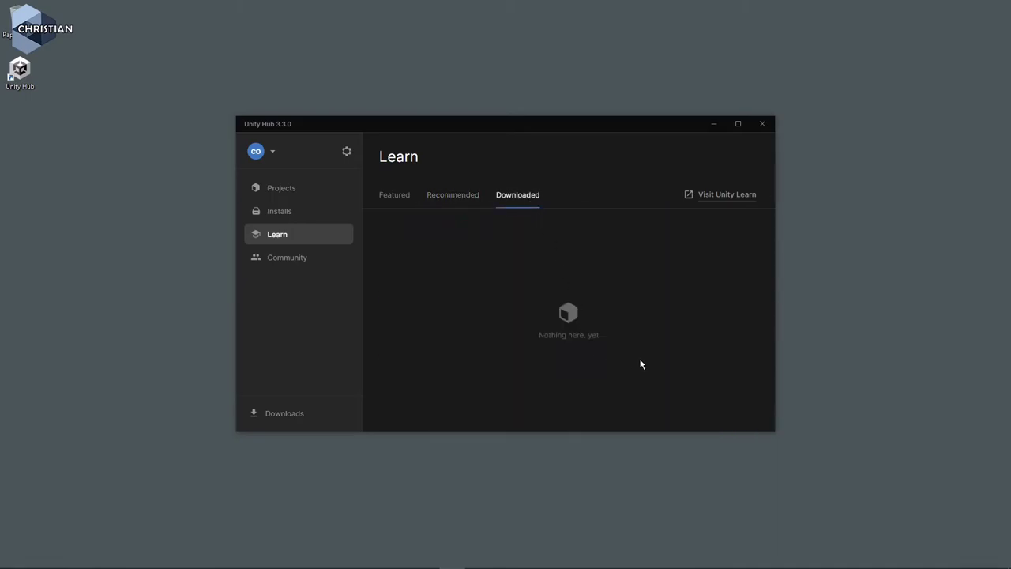
Visit the Unity Learn website from Unity Hub and view the signed-in home page with its welcome heading.
left_click(721, 202)
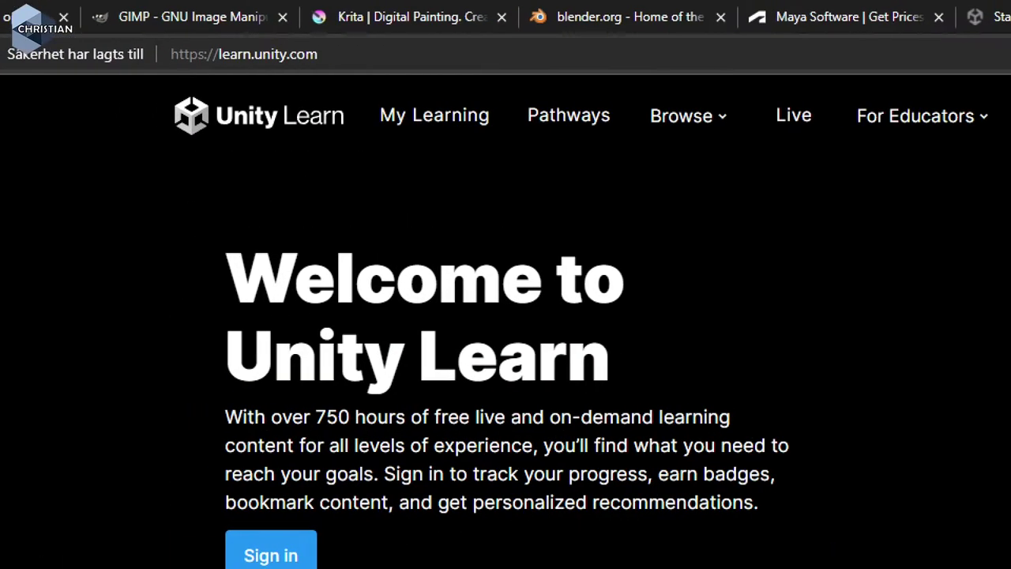
left_click_drag(229, 72, 372, 68)
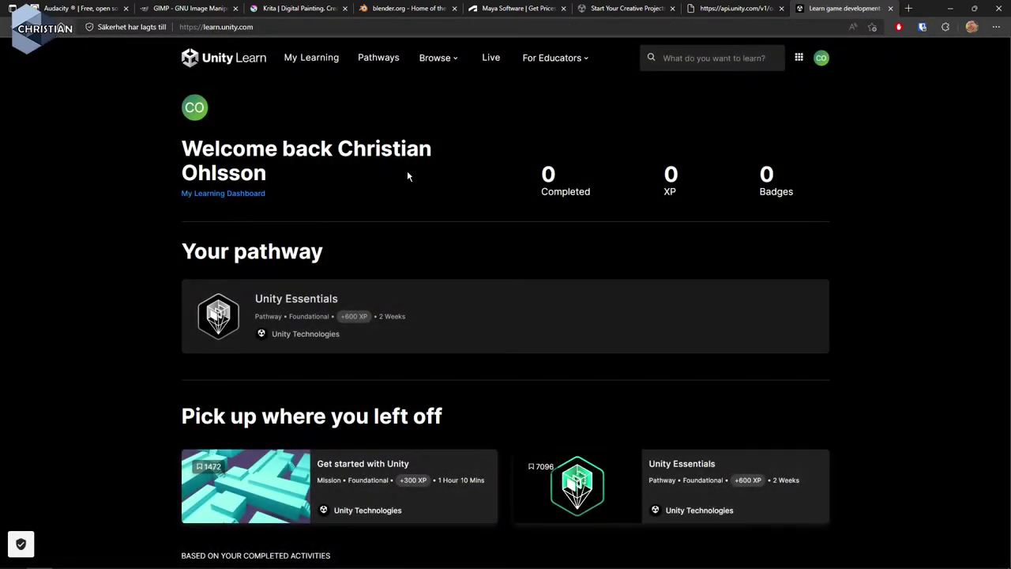
left_click_drag(210, 150, 327, 177)
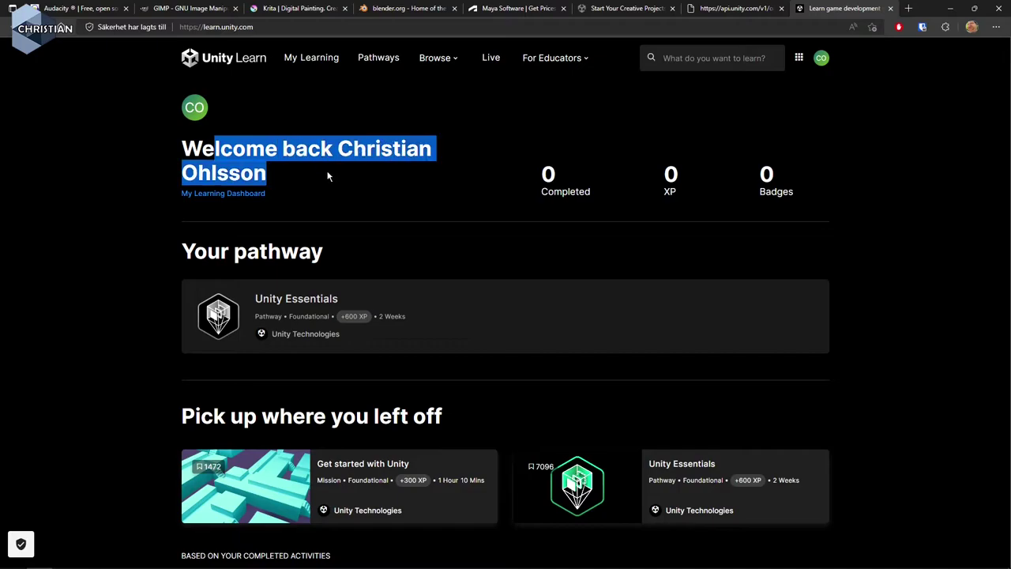
left_click(395, 178)
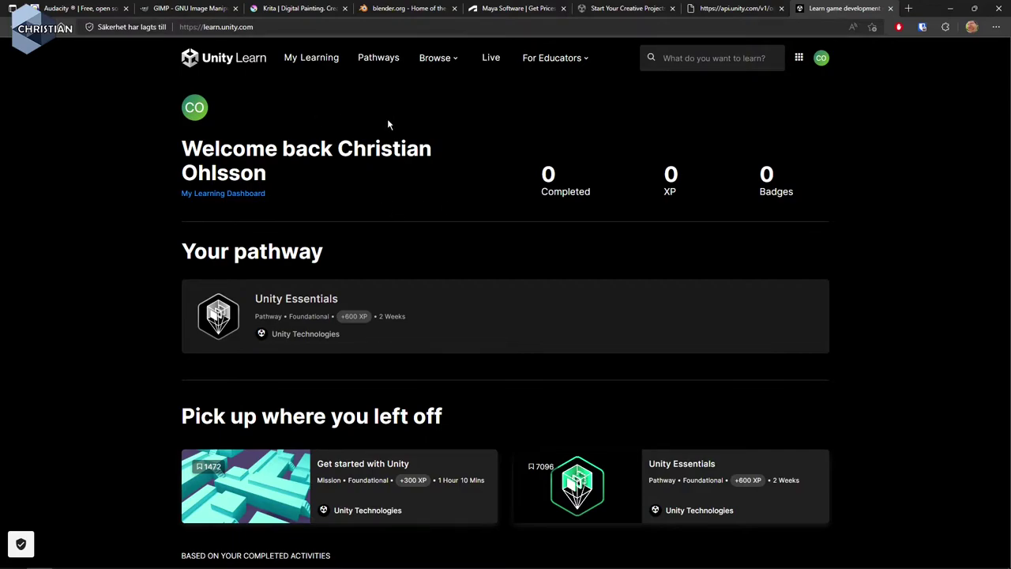
Browse the Unity Learn topics and guided pathways, then open the Unity Essentials pathway and review its missions and introduction.
left_click(449, 63)
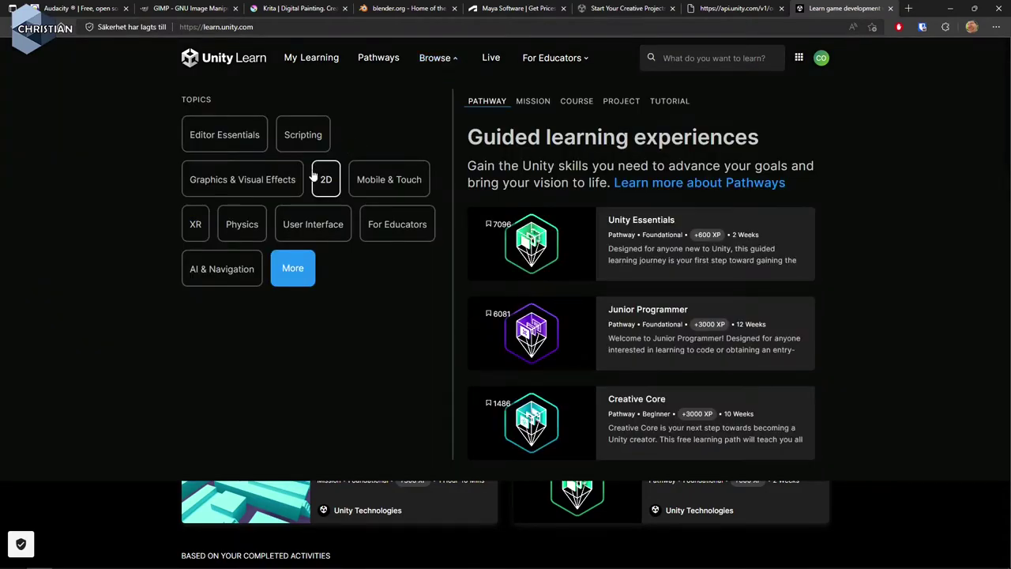
scroll(542, 261, "down", 2)
scroll(542, 259, "down", 1)
scroll(542, 256, "up", 3)
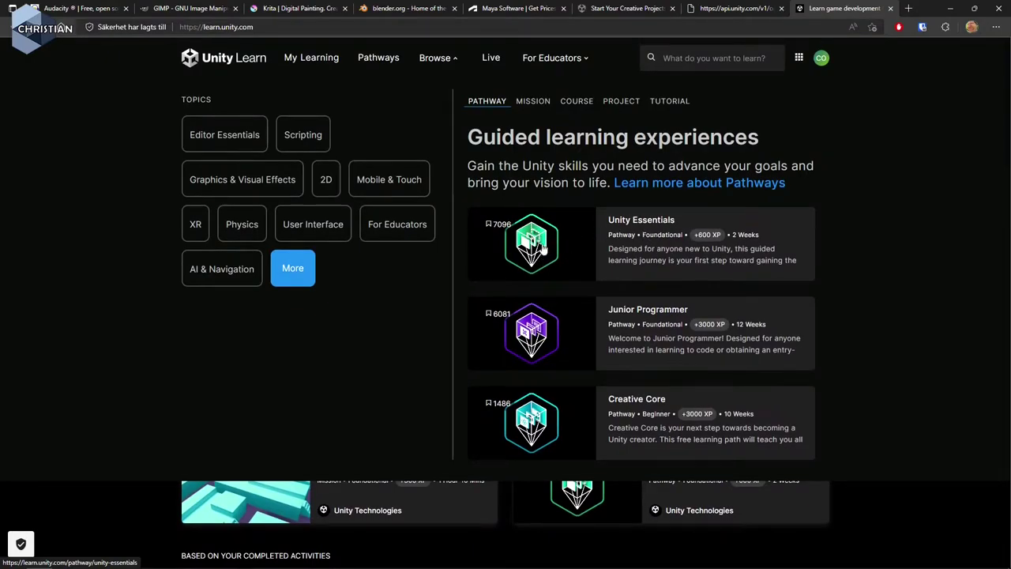
left_click(639, 226)
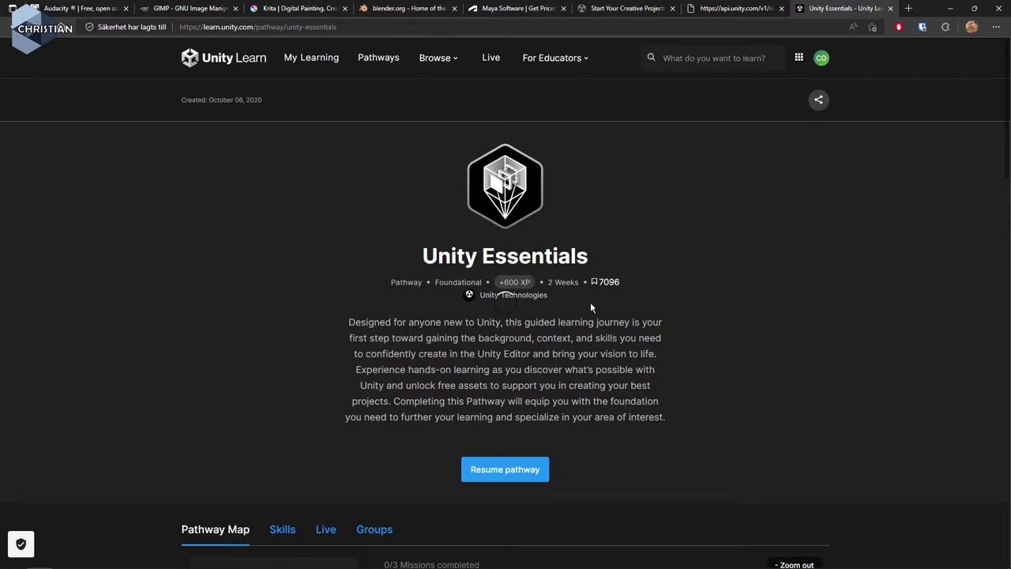
scroll(590, 302, "down", 5)
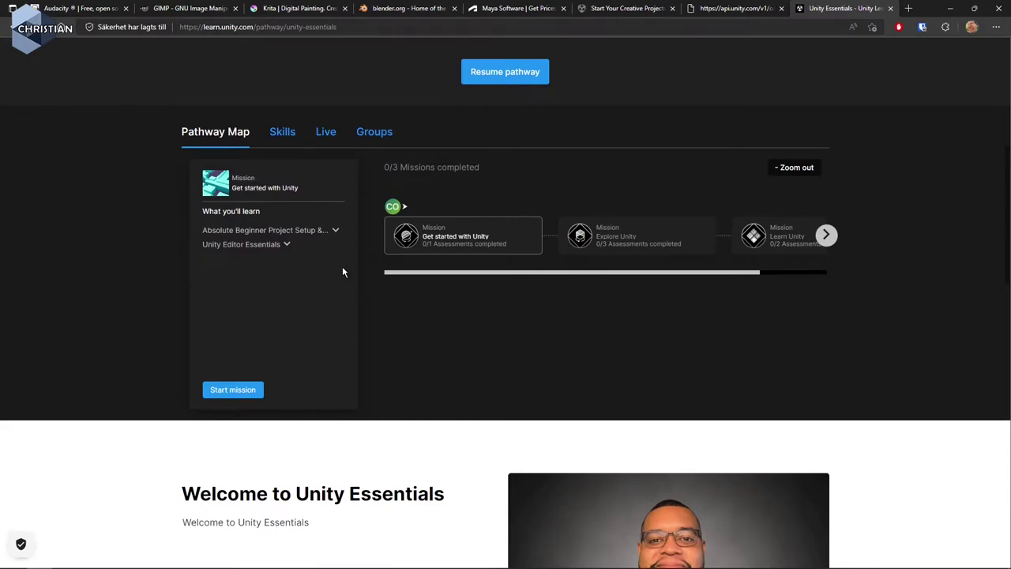
scroll(647, 304, "down", 3)
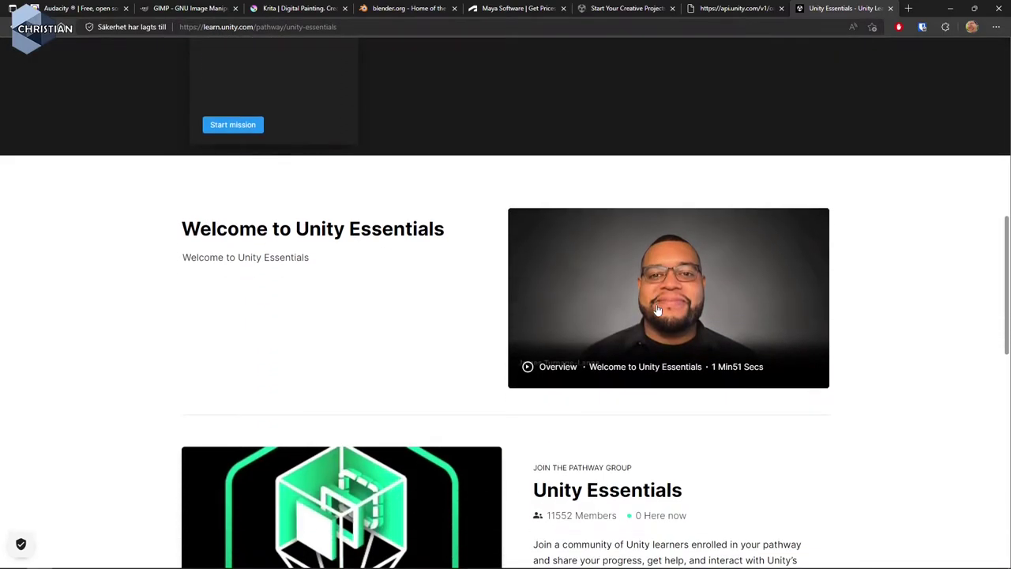
scroll(658, 310, "down", 2)
scroll(653, 303, "up", 10)
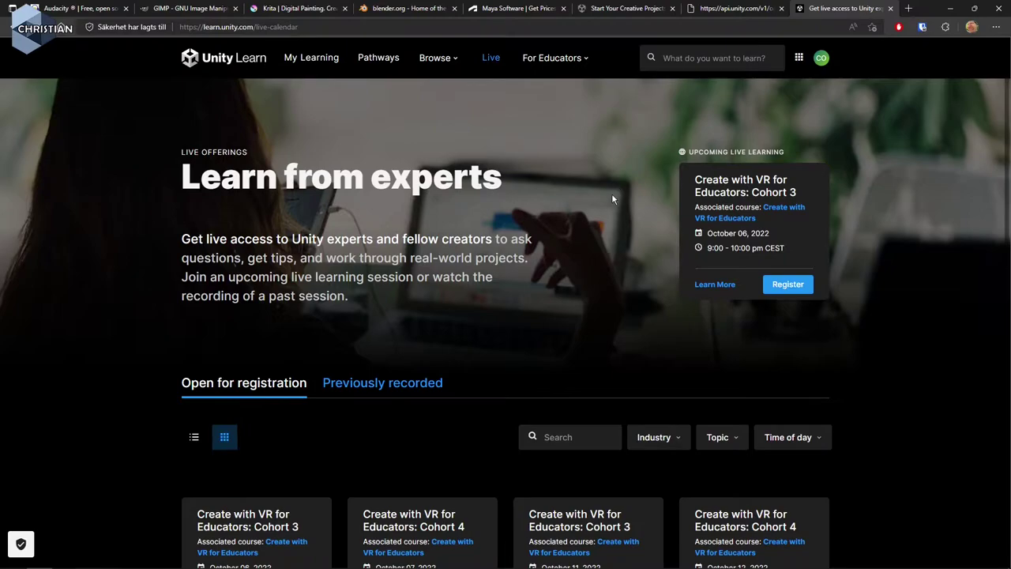
Examine Unity Learn's live offerings, covering the dates of sessions open for registration and the previously recorded ones.
double_click(751, 239)
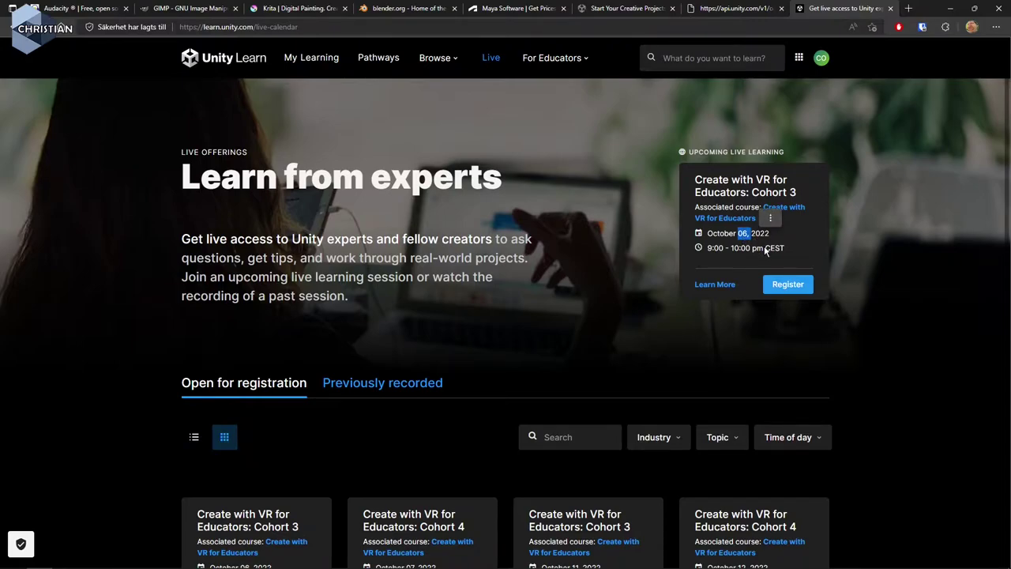
left_click(766, 239)
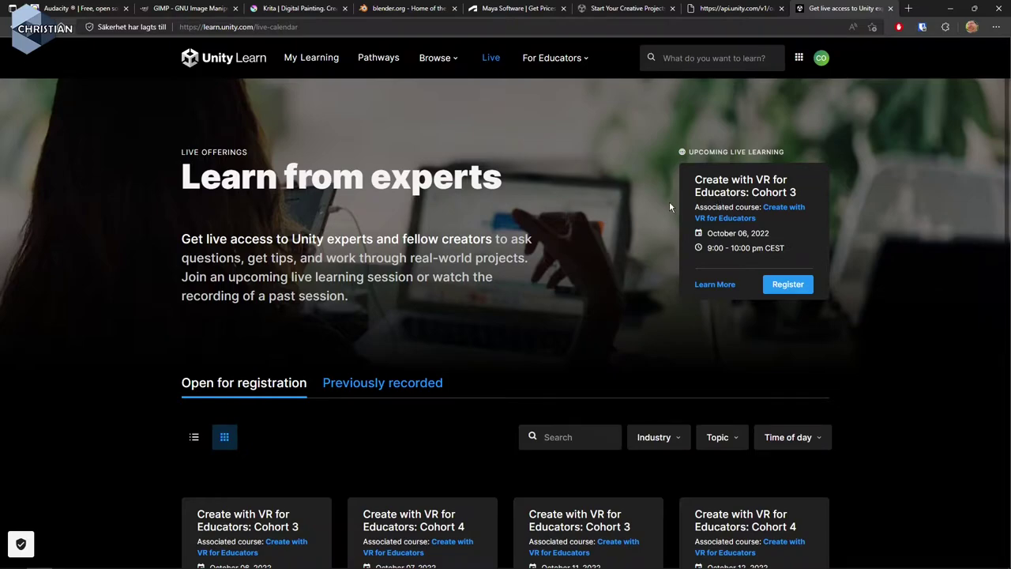
scroll(669, 201, "down", 6)
scroll(666, 207, "up", 2)
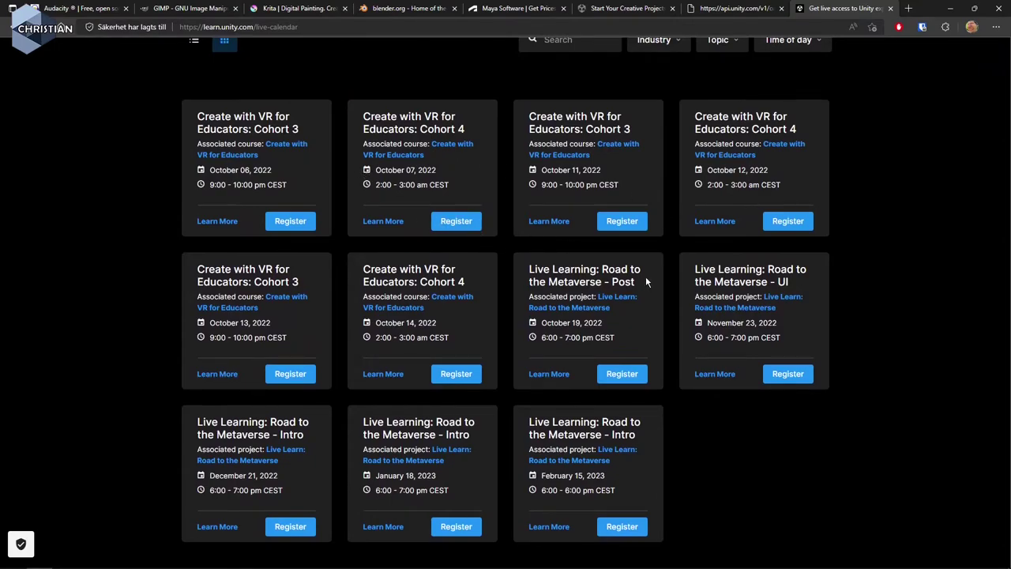
scroll(641, 257, "up", 6)
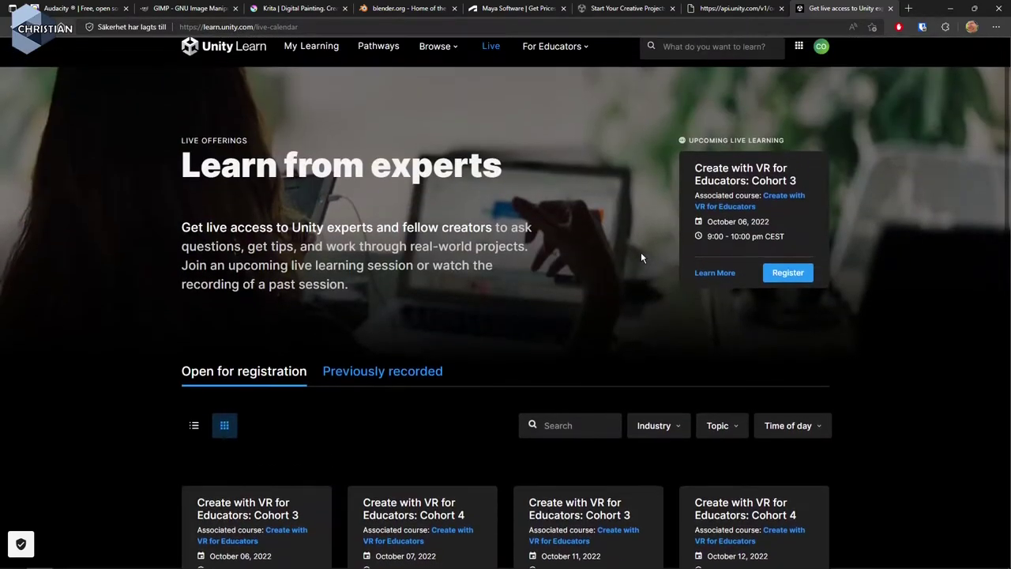
left_click(403, 384)
scroll(602, 316, "down", 5)
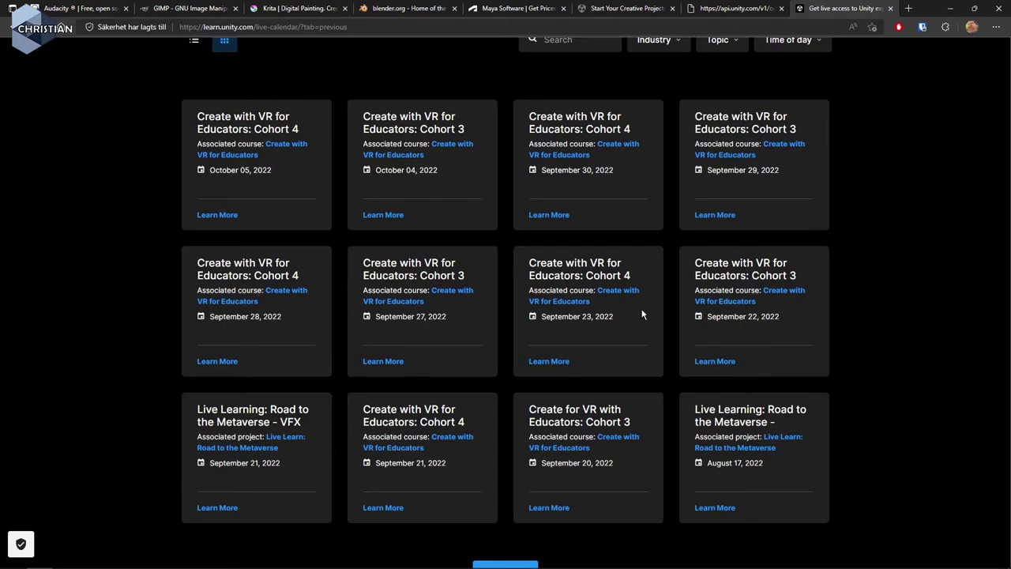
scroll(643, 314, "up", 5)
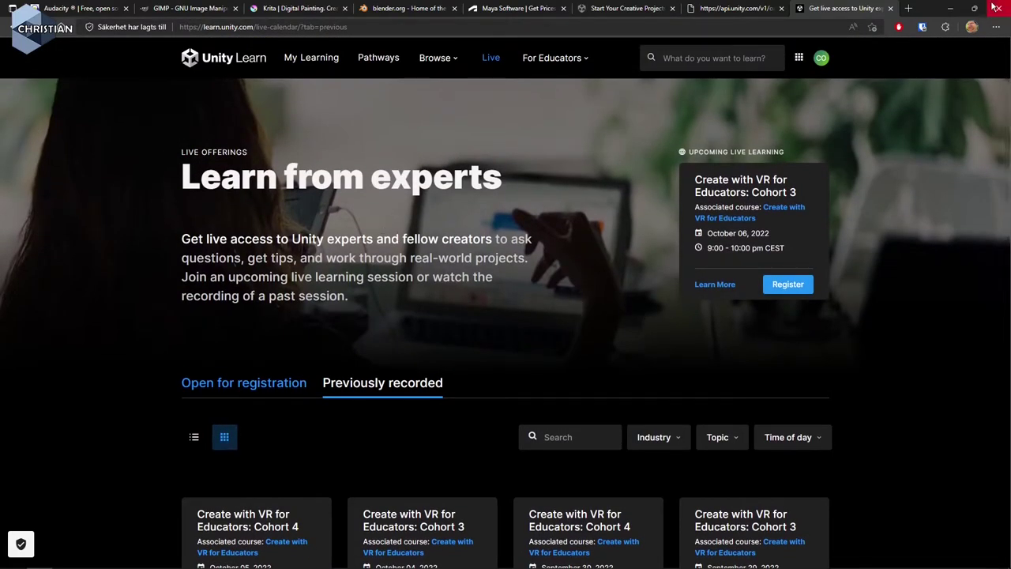
Switch back to Unity Hub and view the Community resources and the official, pre-release and complete lists of installed editors.
left_click(950, 8)
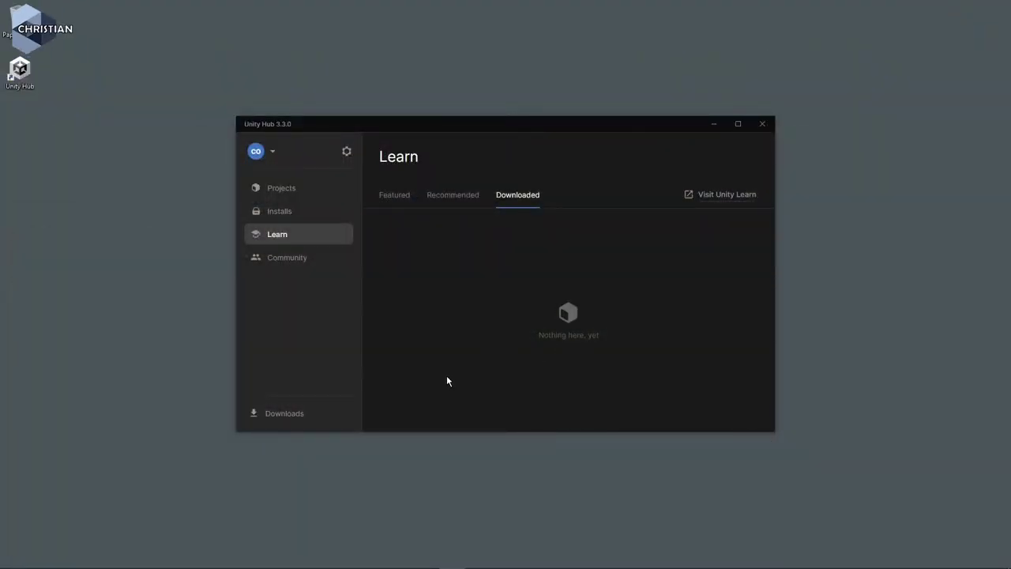
left_click(304, 261)
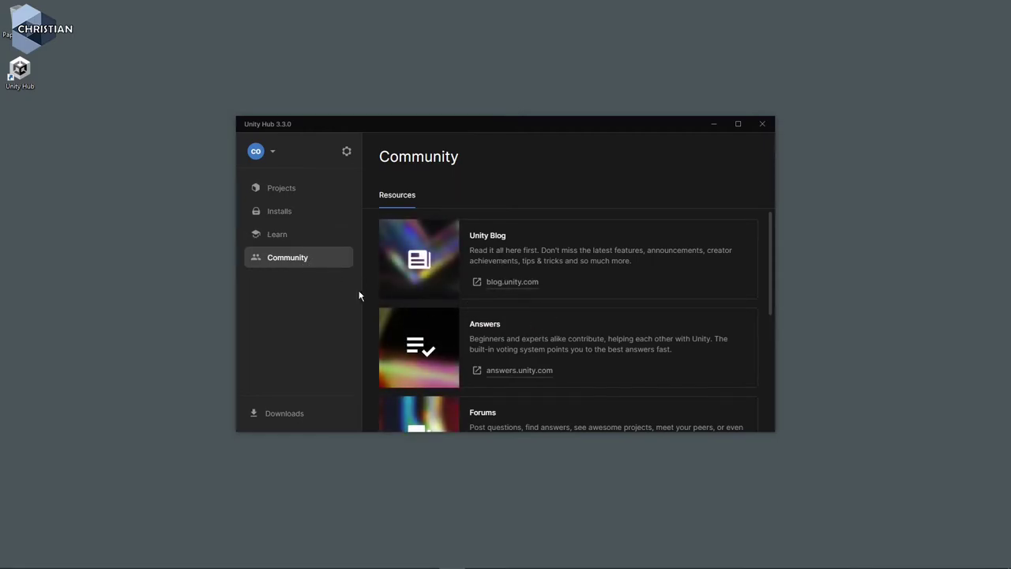
left_click(293, 215)
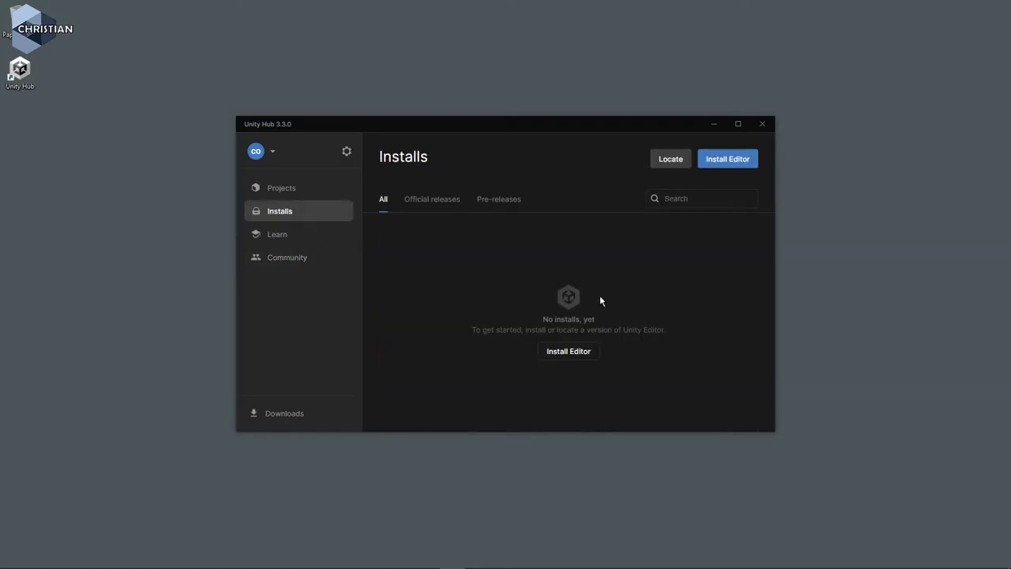
left_click(433, 205)
left_click(514, 200)
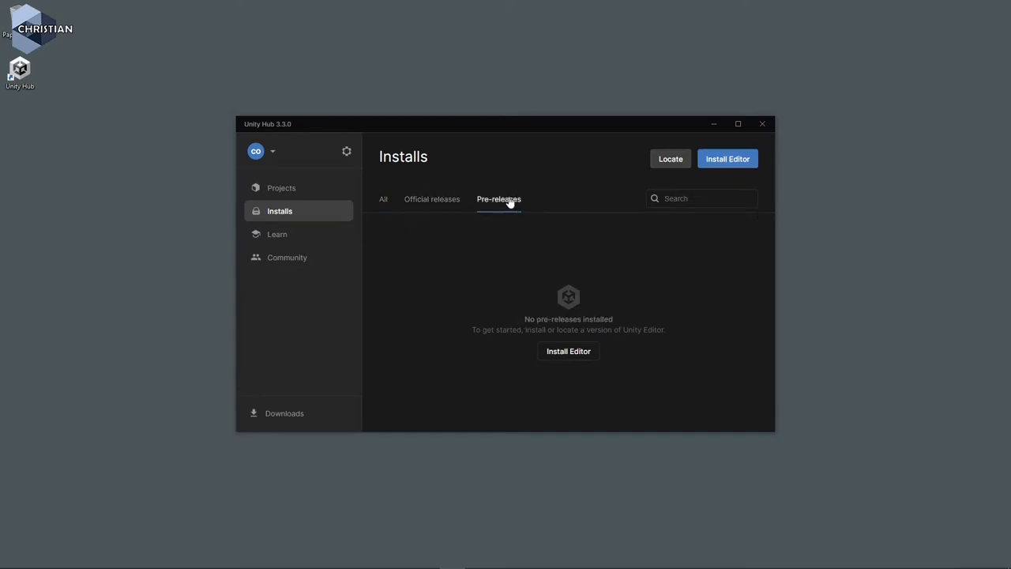
left_click(386, 204)
Open the Unity Editor installation choices and examine the long term support releases, the recommended version and the other versions.
left_click(730, 160)
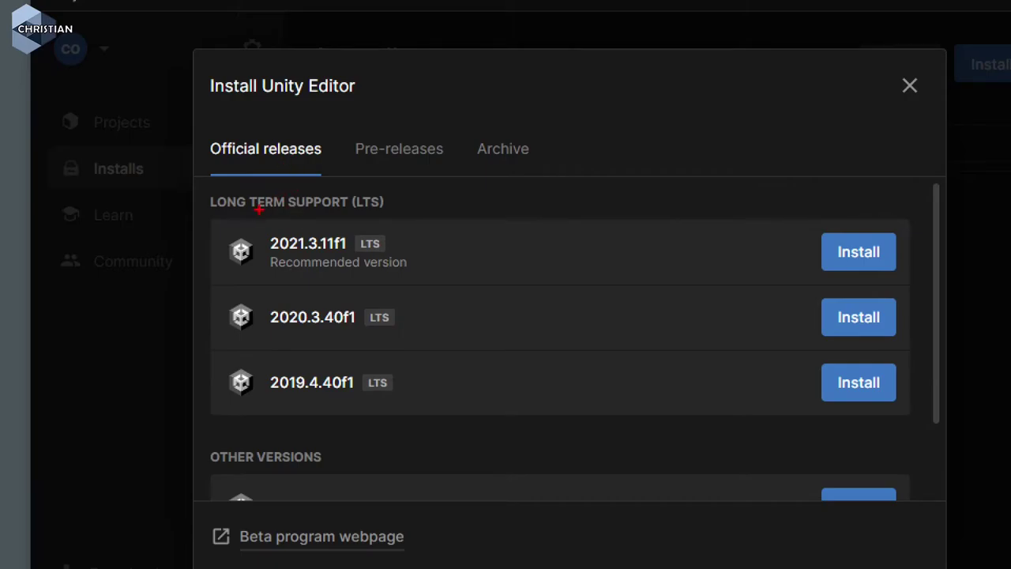
left_click_drag(249, 203, 398, 207)
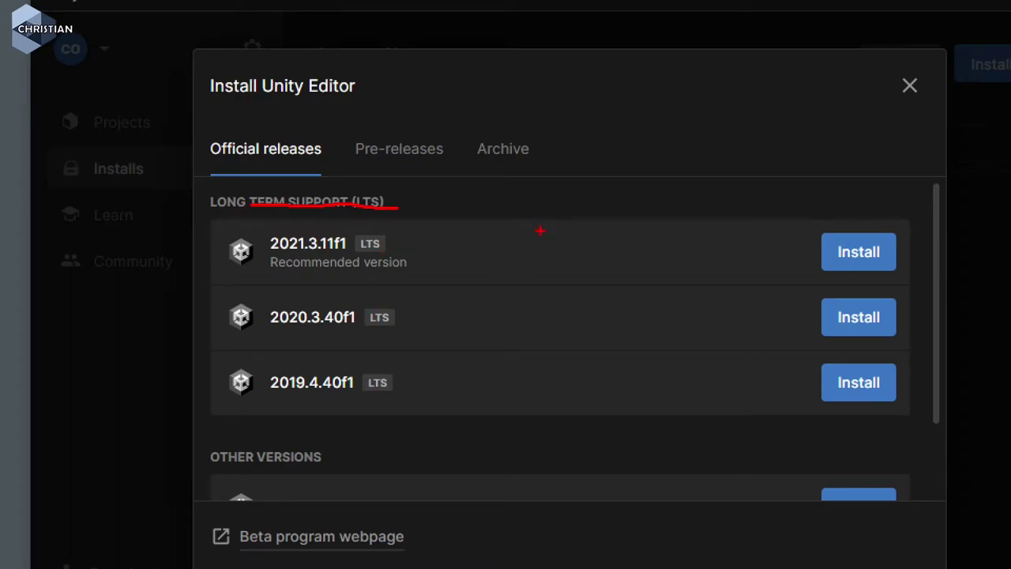
key("Escape")
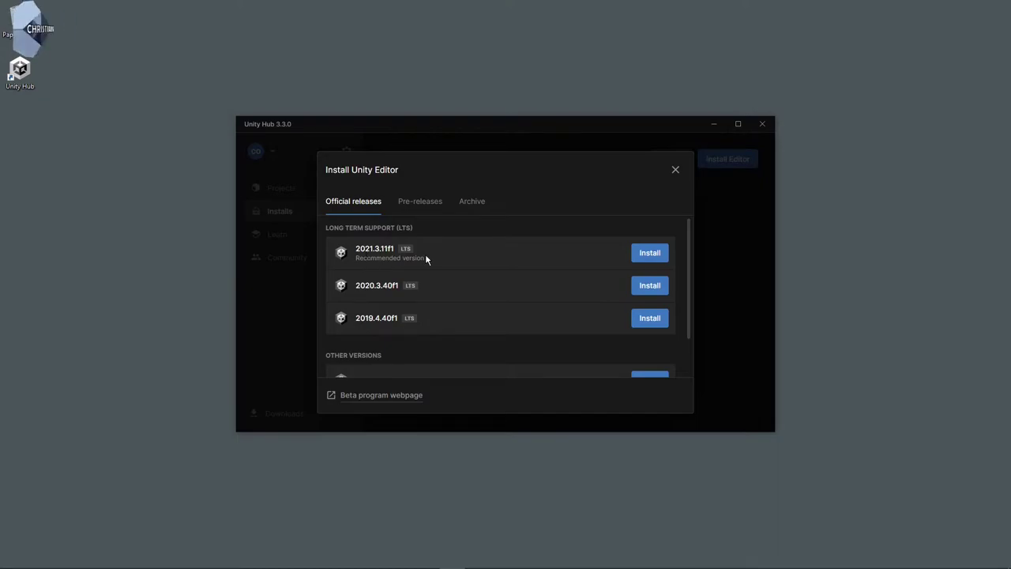
left_click_drag(363, 258, 409, 258)
scroll(455, 261, "down", 2)
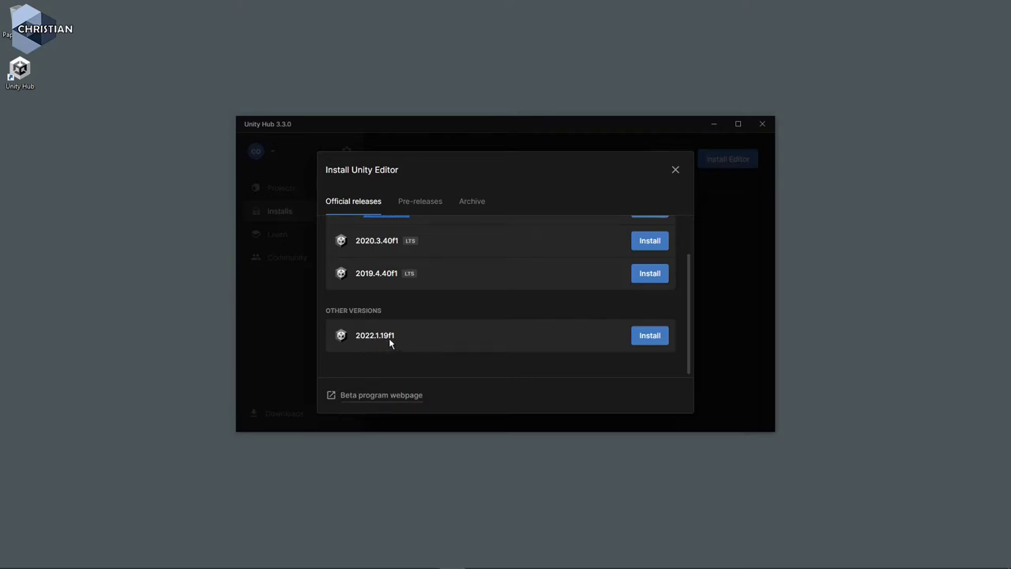
scroll(411, 332, "up", 2)
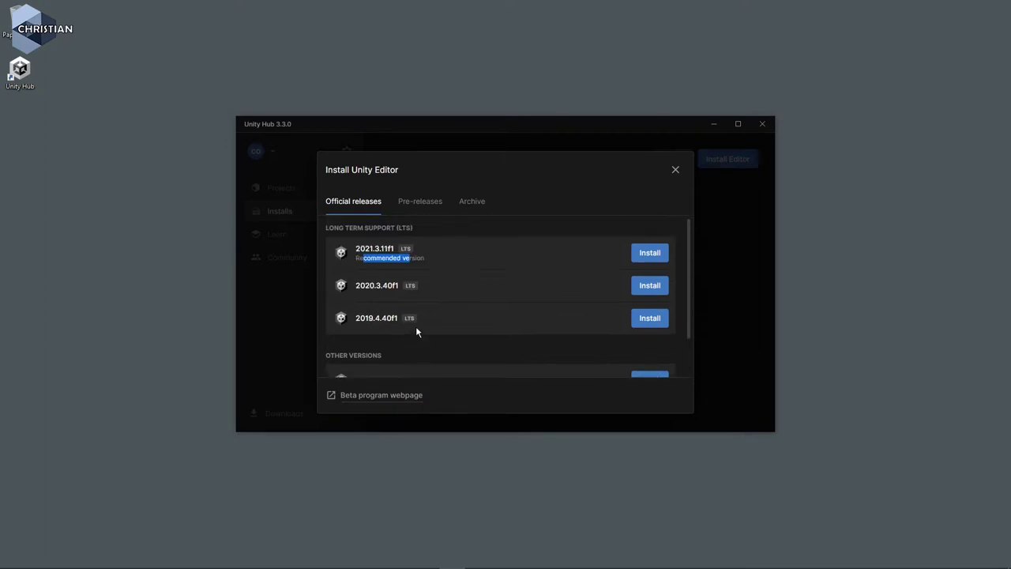
View the Unity Editor pre-releases and mark the version numbers of the 2022.2.0b9 beta and the 2023.1.0a12 alpha.
left_click(431, 204)
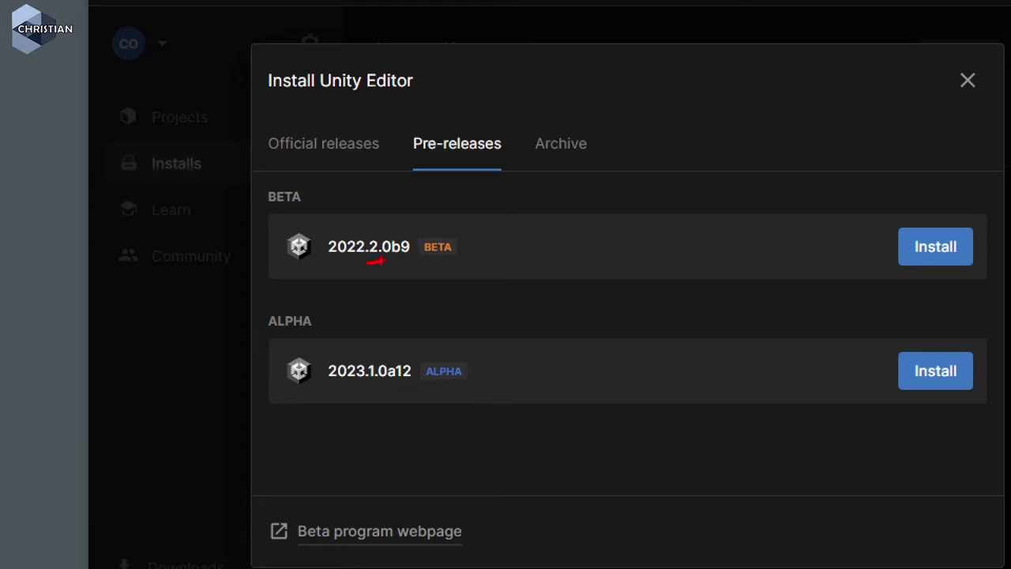
left_click_drag(420, 259, 465, 262)
left_click_drag(384, 381, 395, 379)
key("Escape")
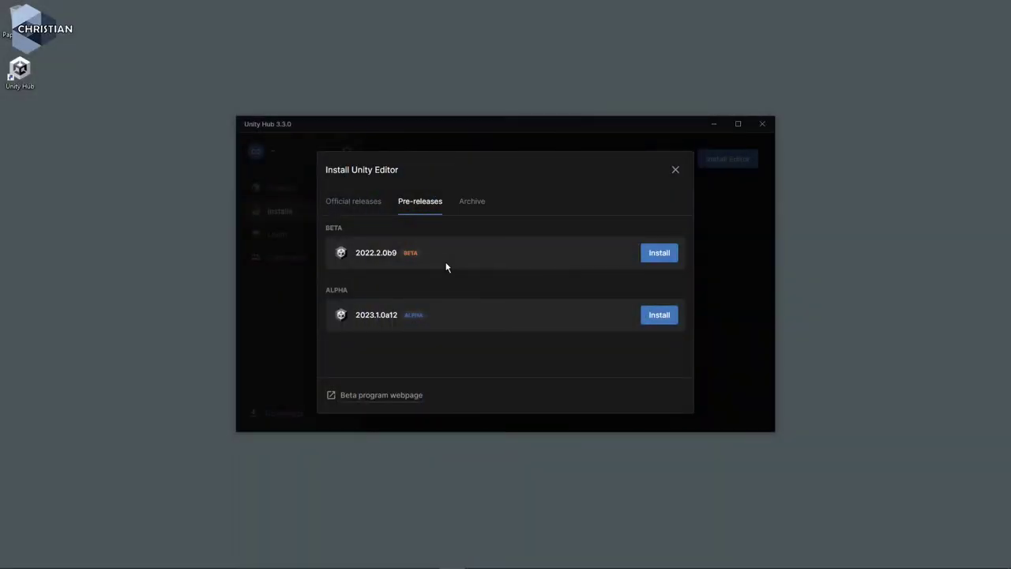
Choose the recommended official release 2021.3.11f1 LTS for installation and review its dev tools, platform, language pack and documentation modules.
left_click(354, 204)
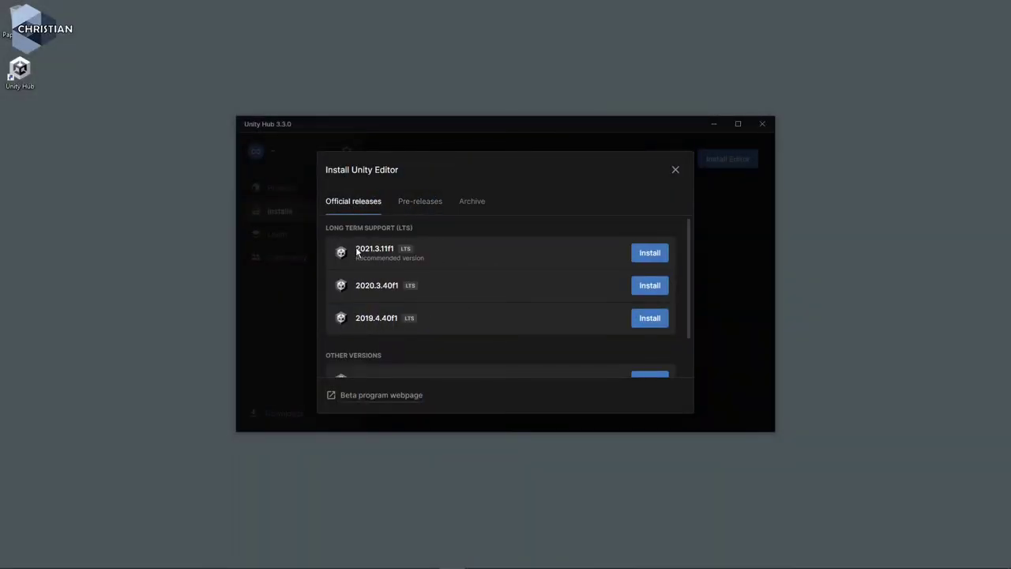
left_click(660, 254)
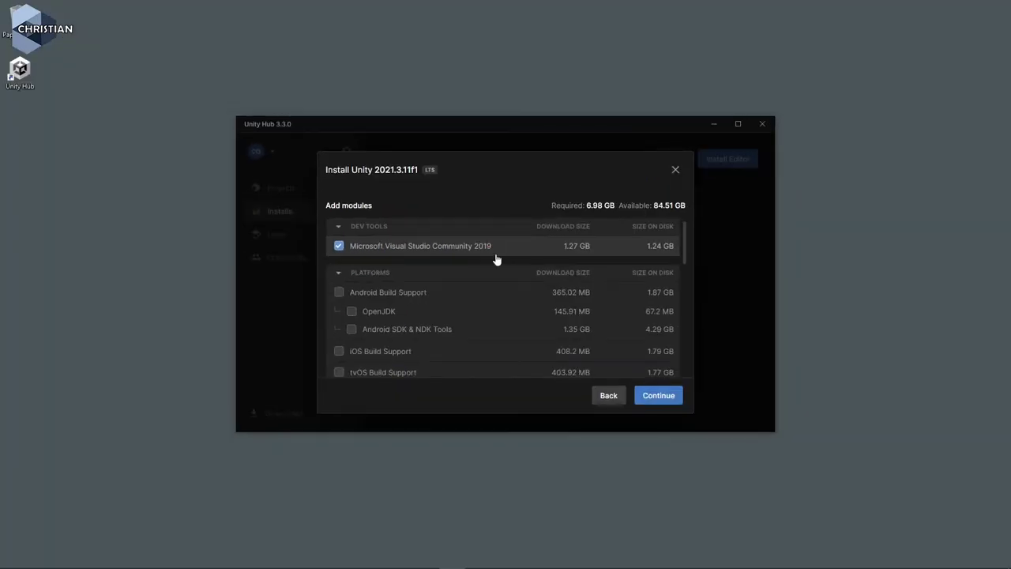
scroll(457, 387, "down", 1)
scroll(481, 324, "down", 5)
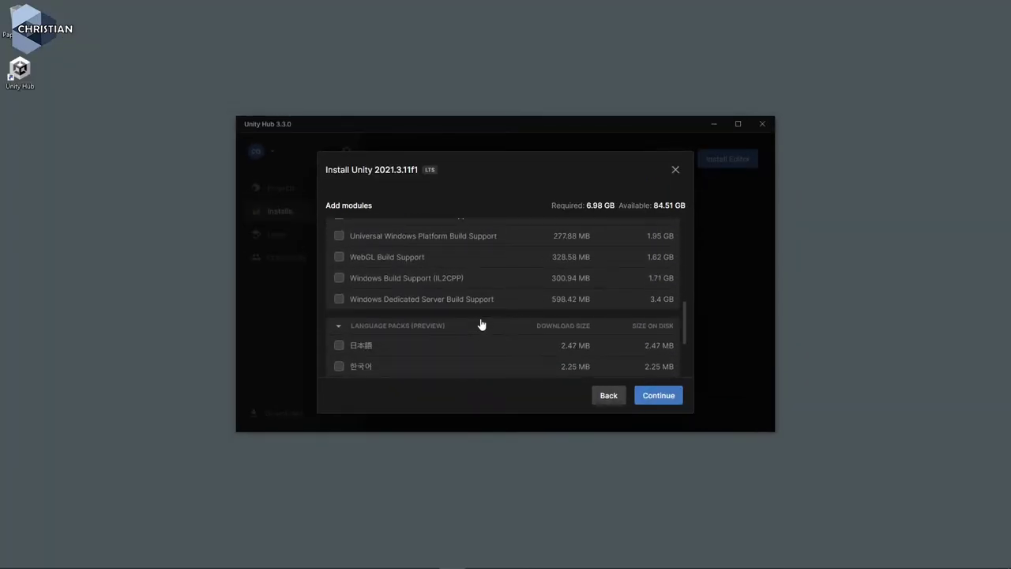
scroll(481, 323, "down", 5)
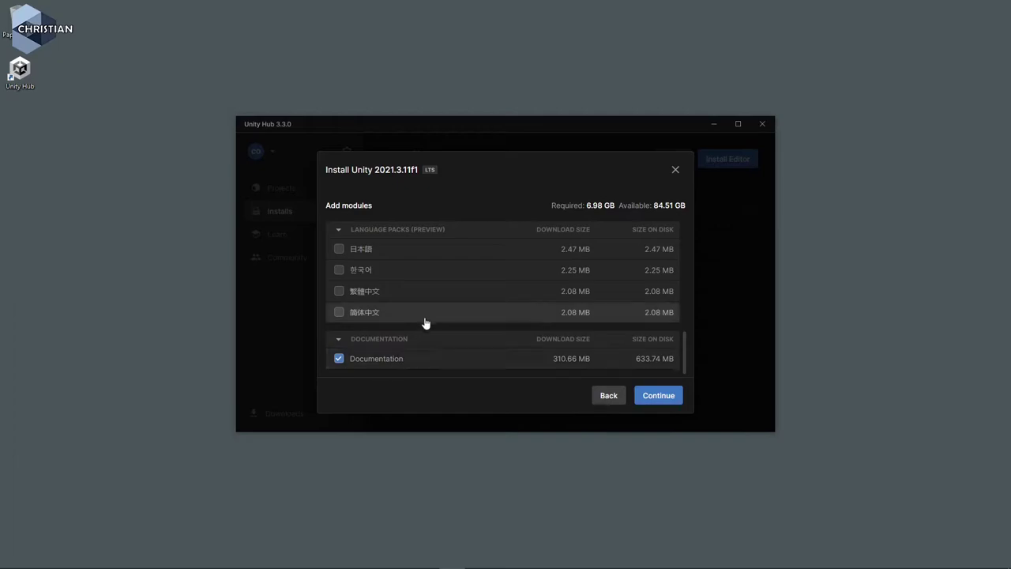
scroll(486, 267, "up", 3)
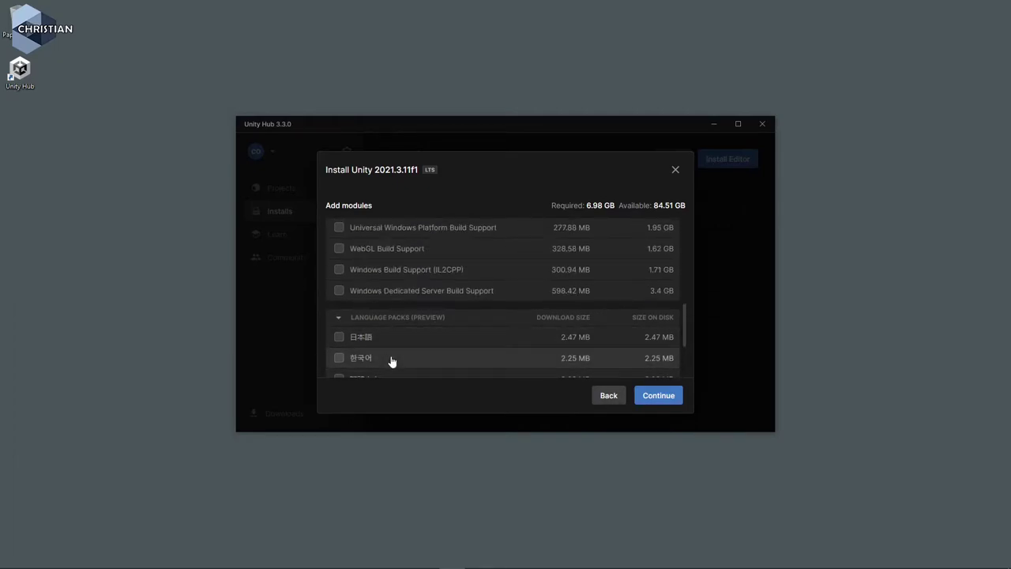
scroll(391, 359, "up", 3)
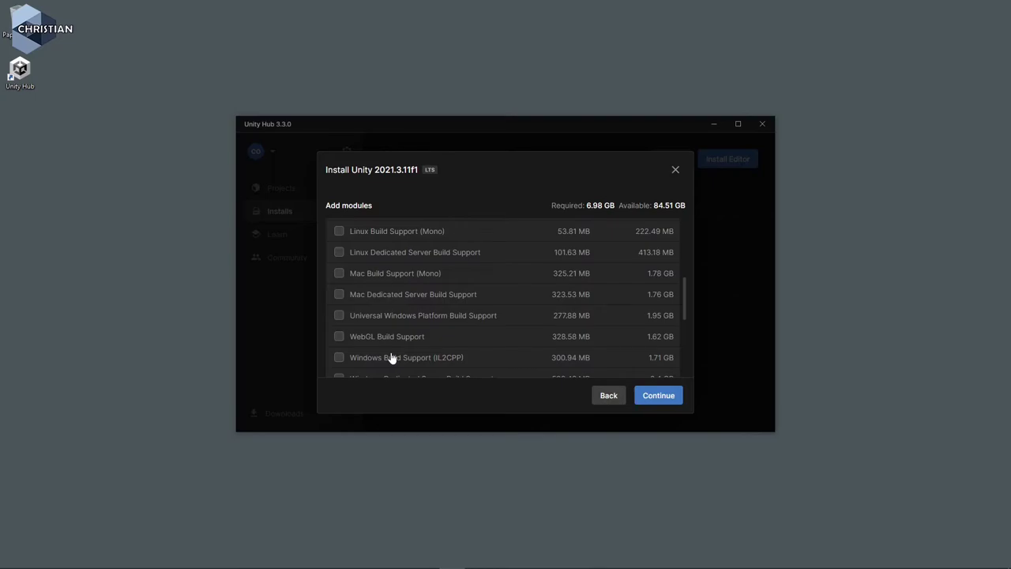
scroll(394, 357, "up", 5)
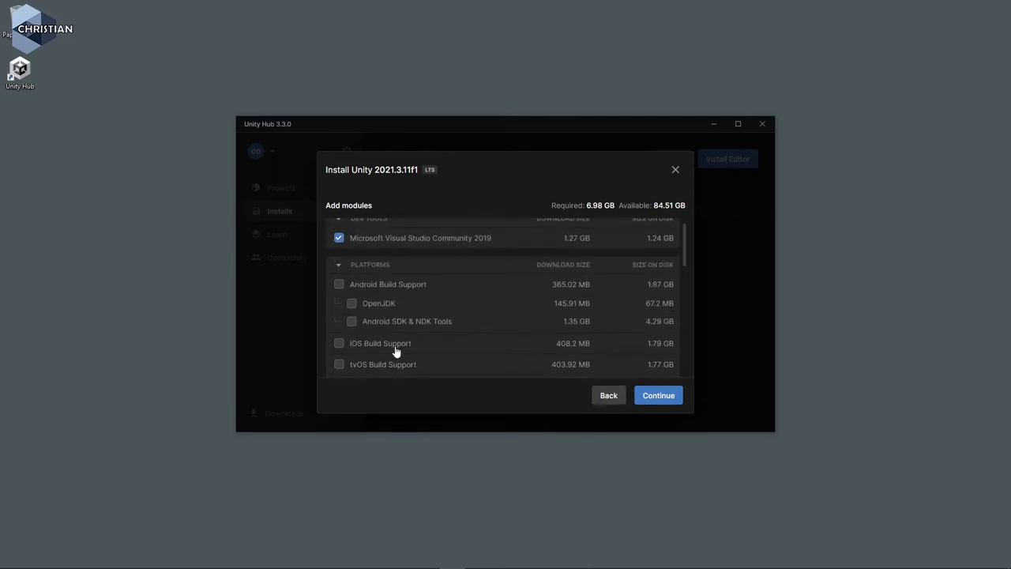
scroll(399, 351, "up", 1)
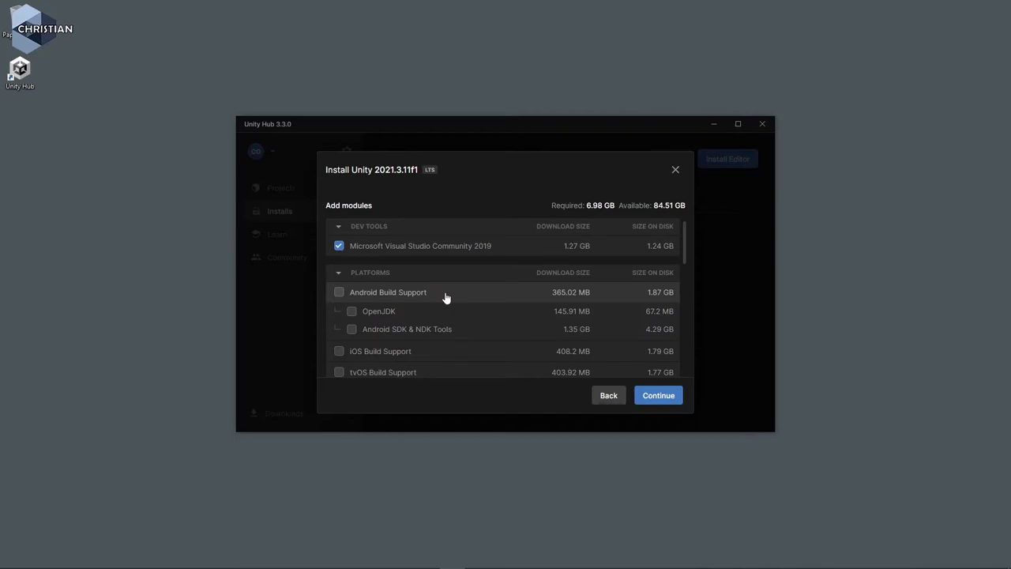
Try adding the tvOS Build Support module to the installation, and deselect it again.
scroll(445, 298, "down", 1)
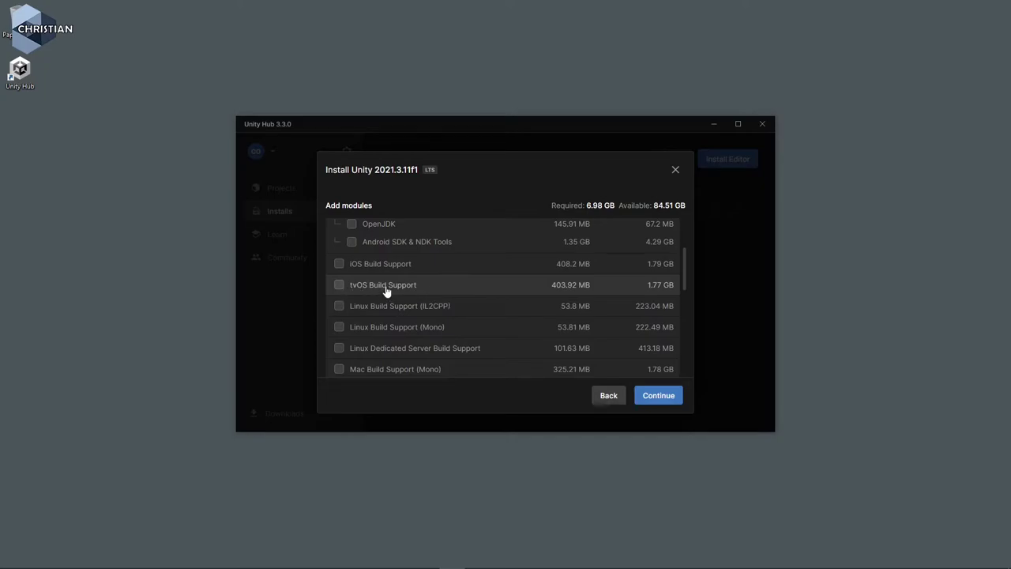
left_click(339, 286)
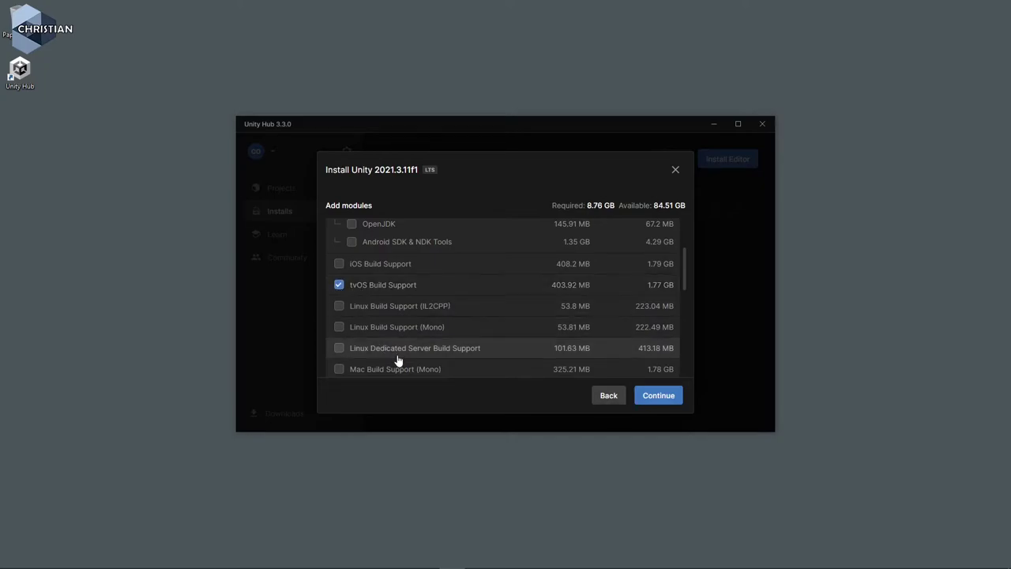
left_click(340, 286)
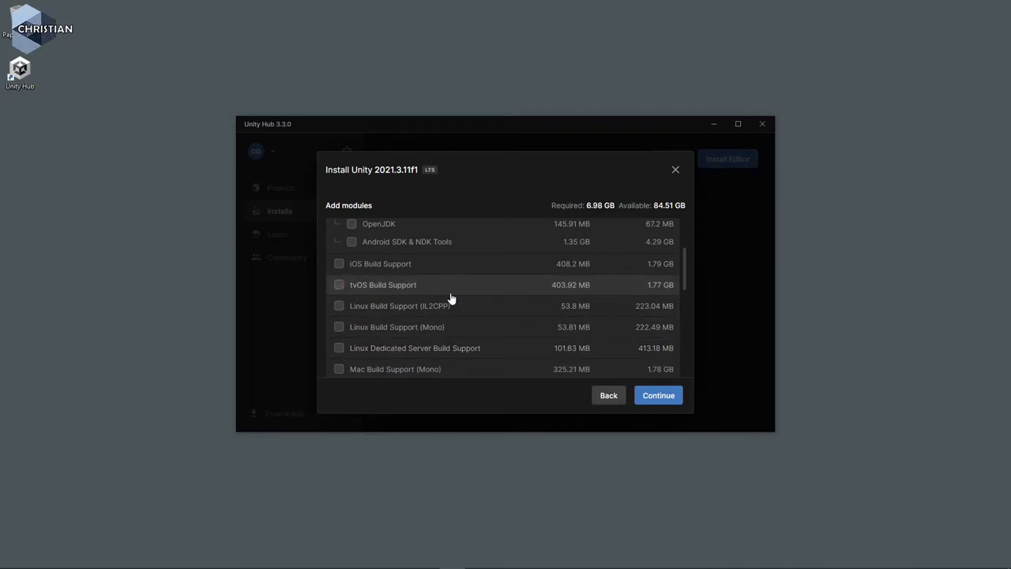
Install Unity 2021.3.11f1 with Microsoft Visual Studio Community 2019 and Documentation, accepting the Visual Studio license terms.
scroll(451, 300, "up", 3)
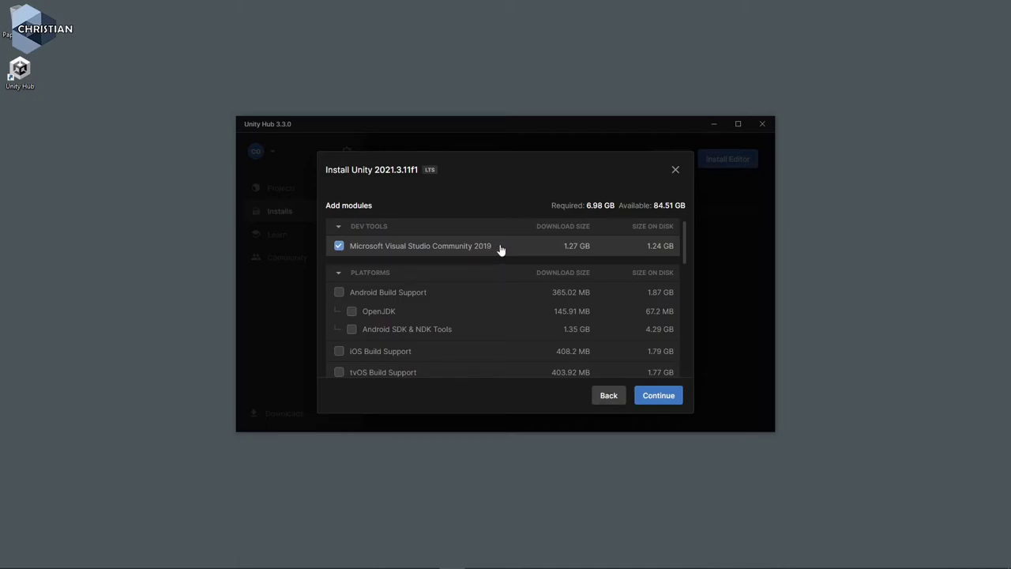
scroll(499, 261, "down", 15)
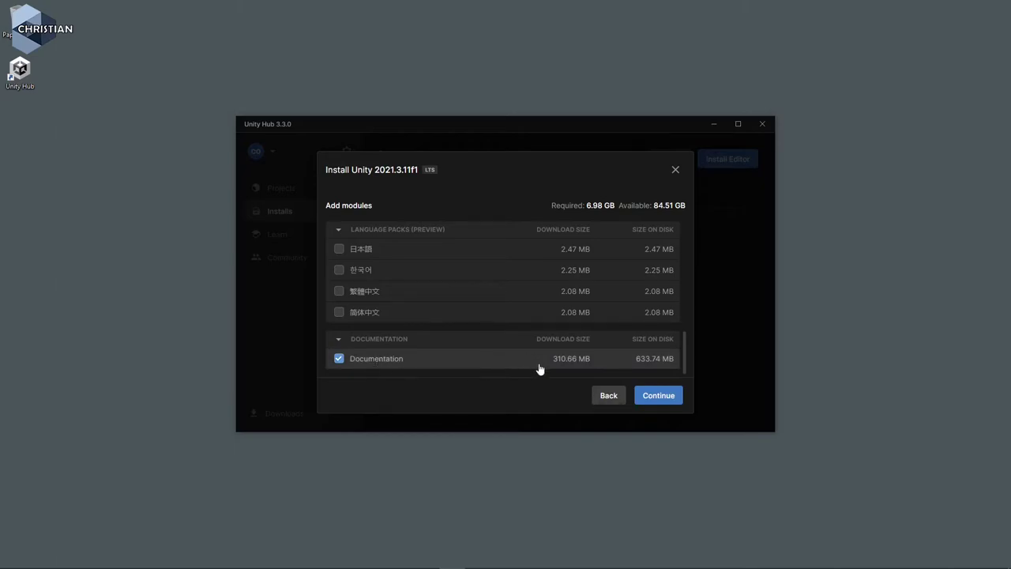
left_click(662, 397)
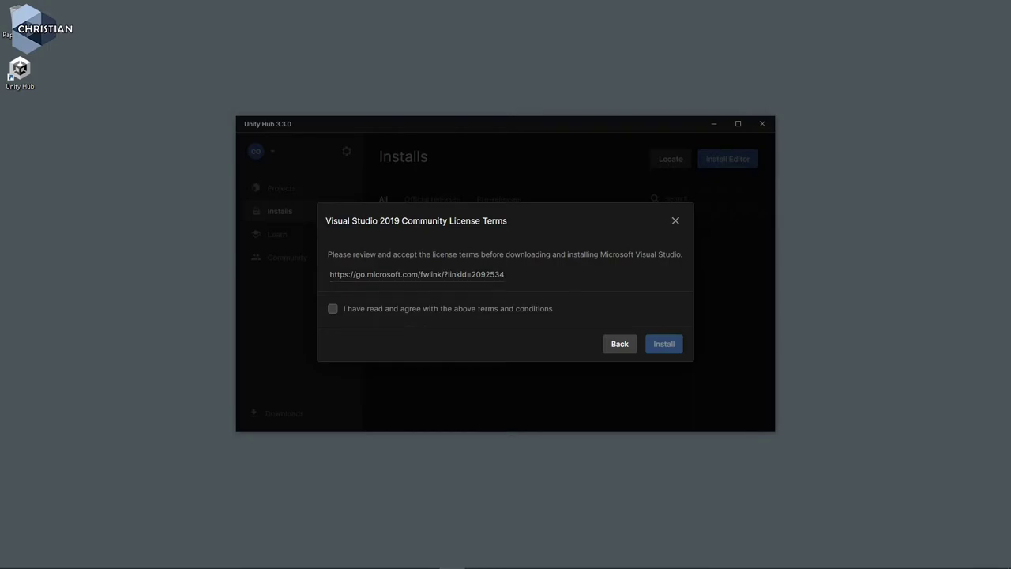
left_click(332, 312)
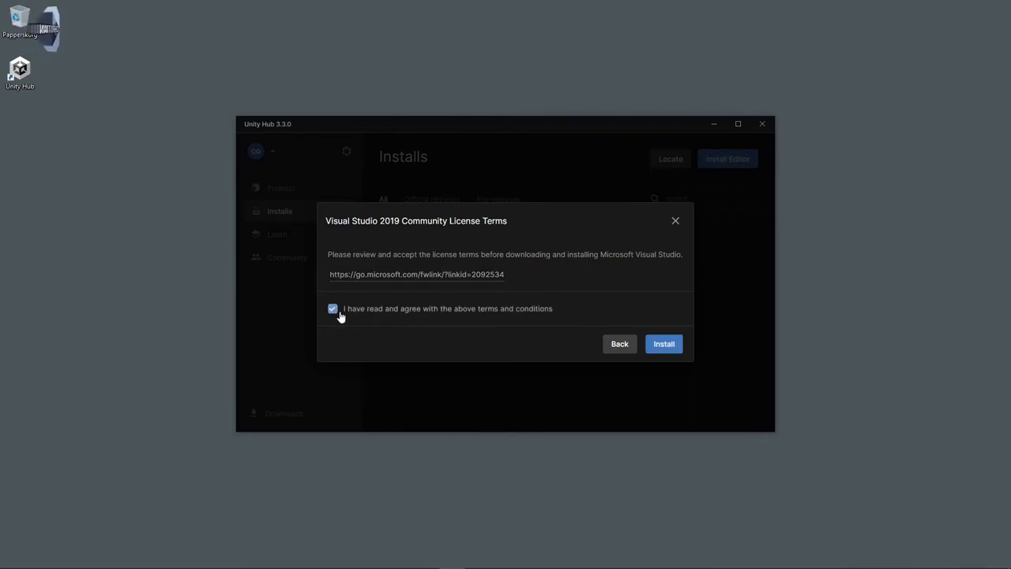
left_click(671, 345)
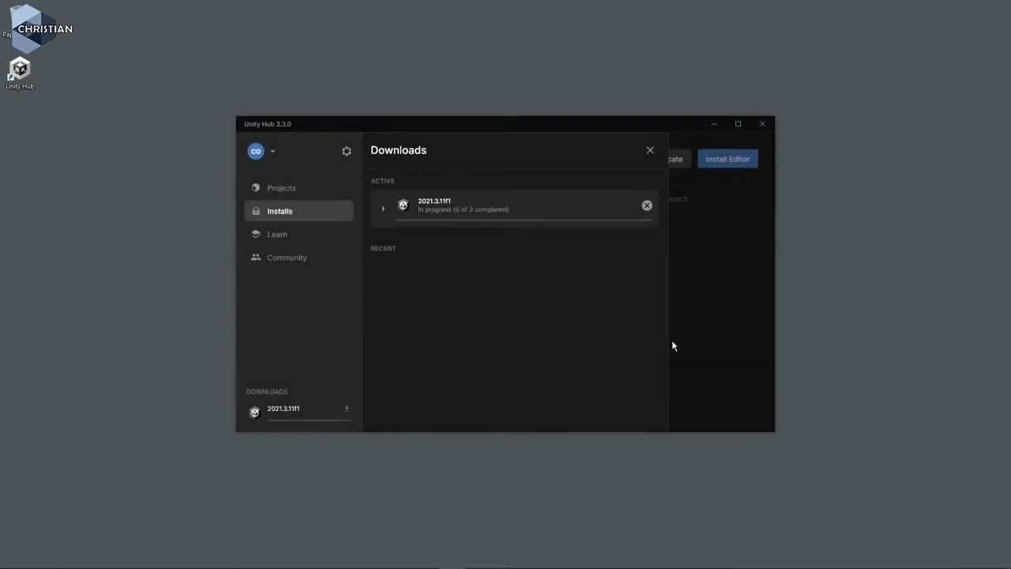
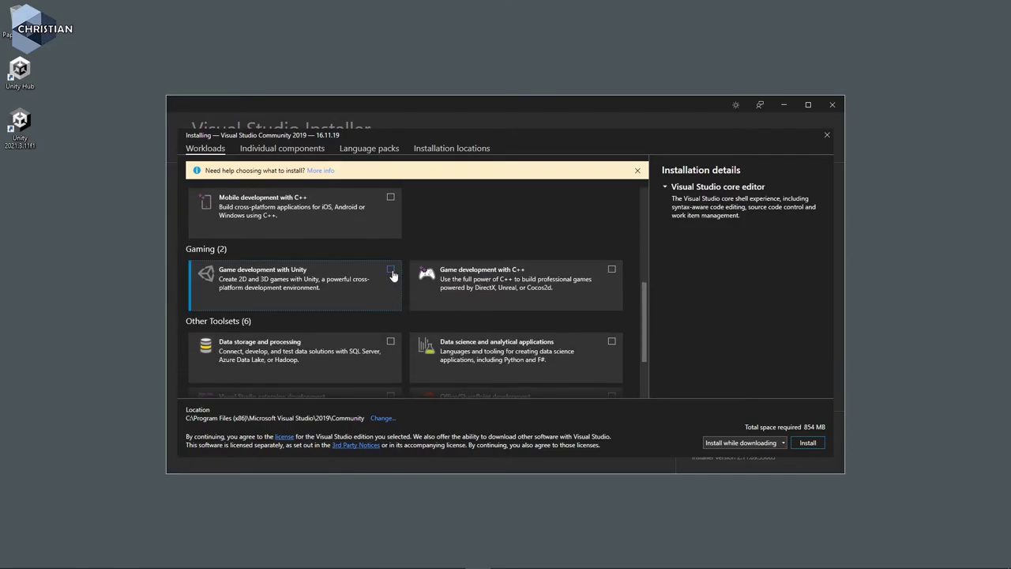
Install Visual Studio Community 2019 with the Game development with Unity workload, and close Visual Studio and its installer.
left_click(390, 270)
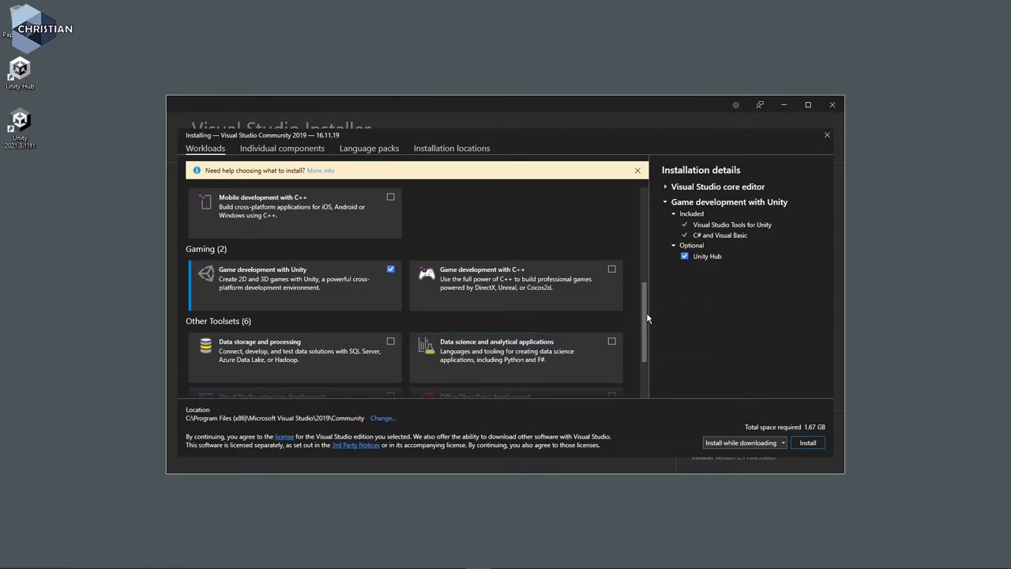
left_click_drag(647, 318, 639, 295)
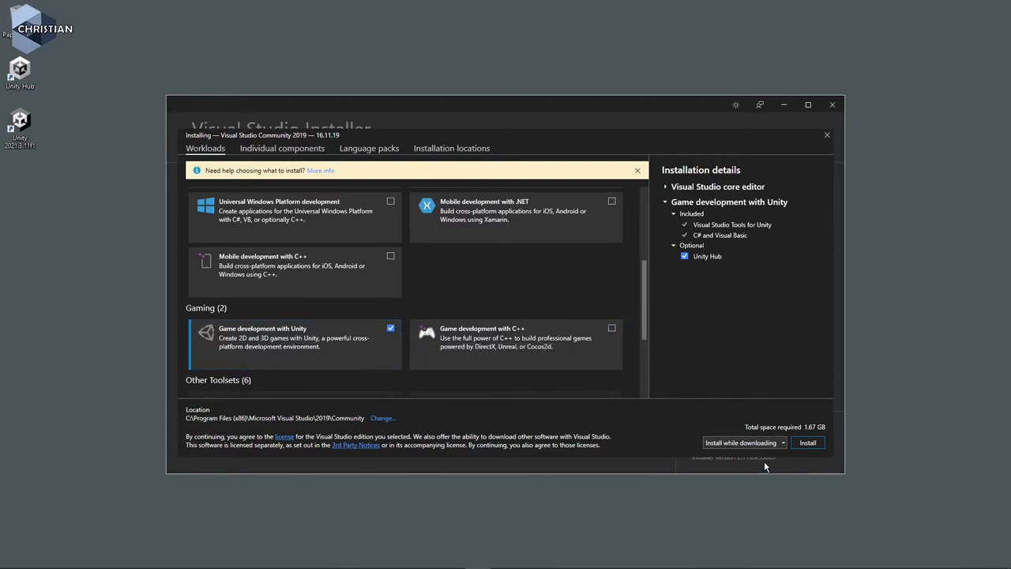
left_click(808, 443)
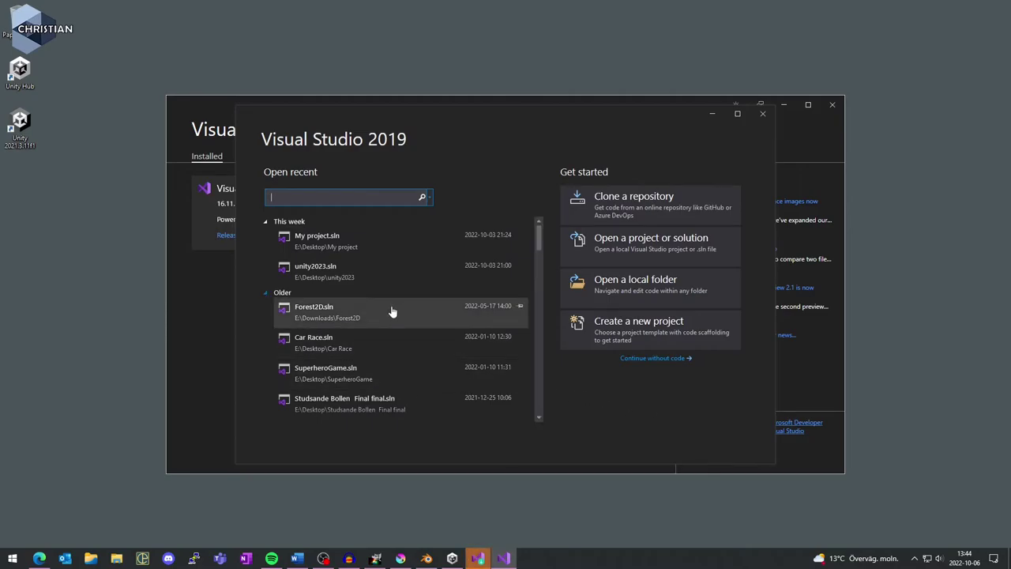
left_click(763, 114)
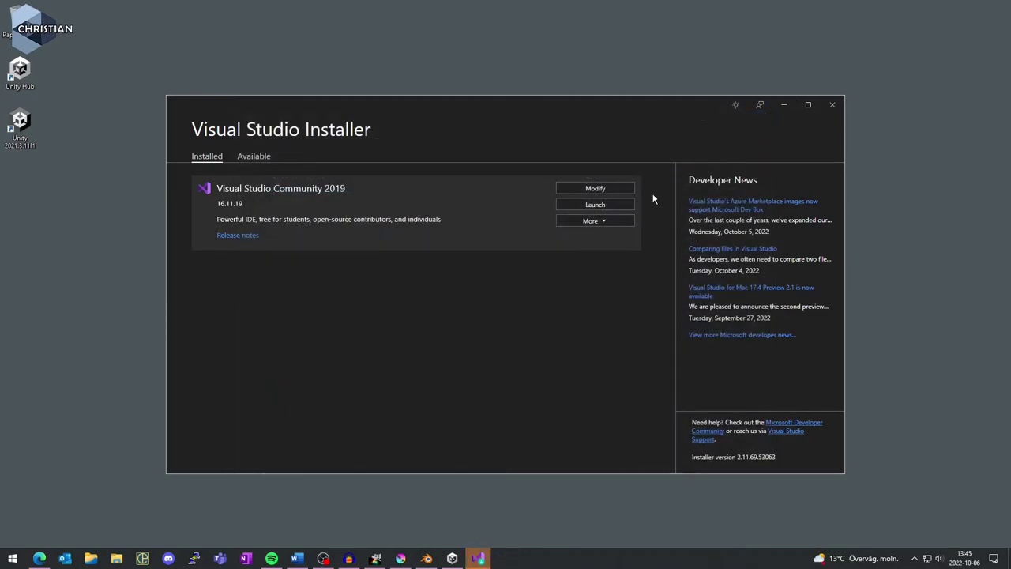
left_click(832, 109)
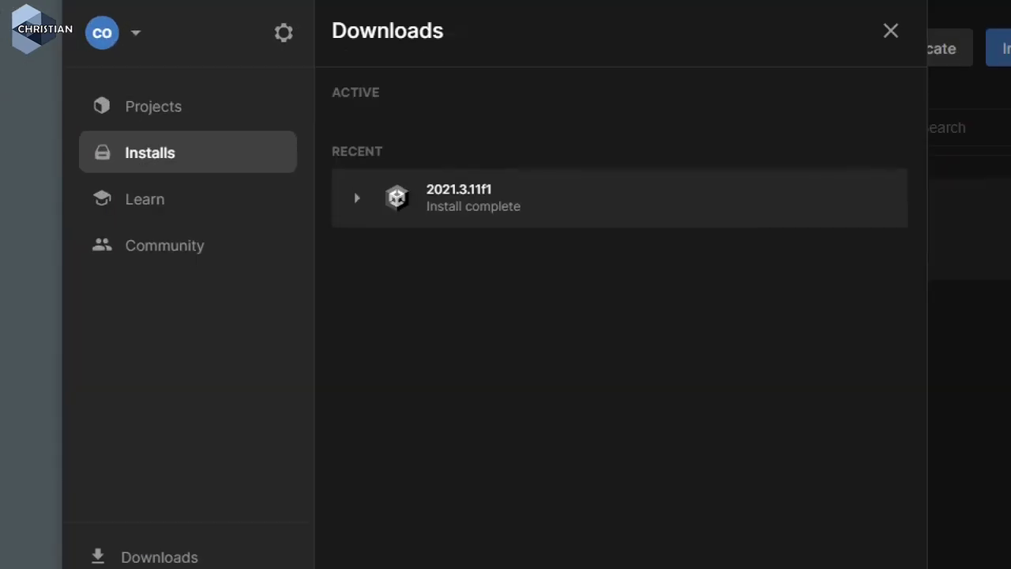
Check the 2021.3.11f1 download status in Unity Hub, close the downloads overview, and view the management options of the installed editor.
left_click_drag(430, 214, 574, 212)
key("Escape")
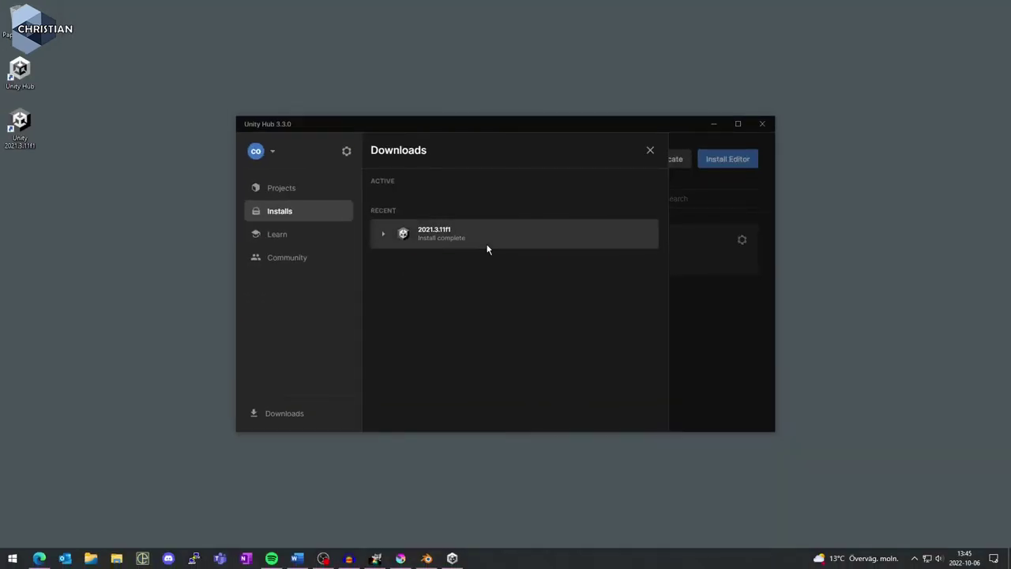
left_click(651, 150)
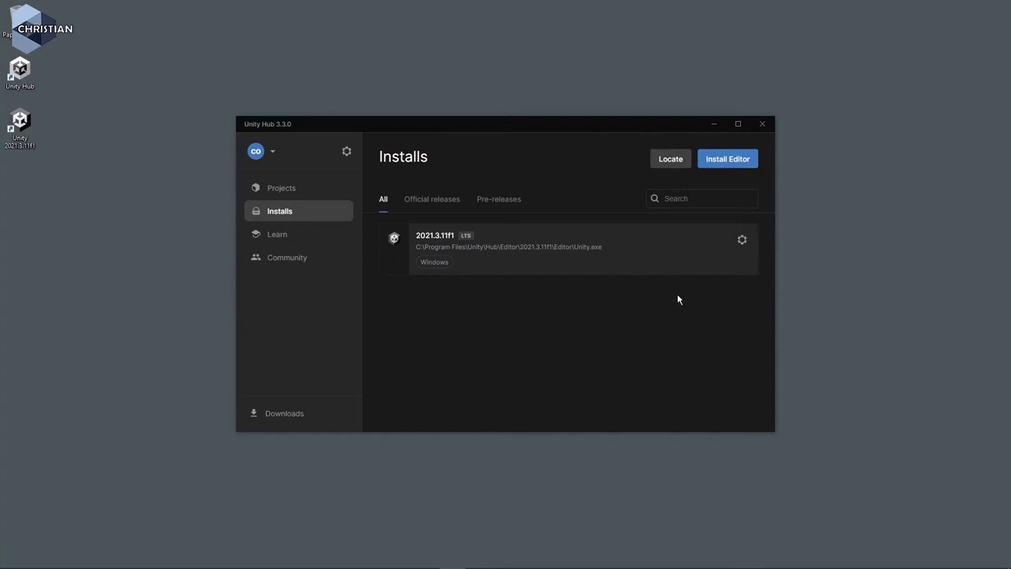
left_click(742, 242)
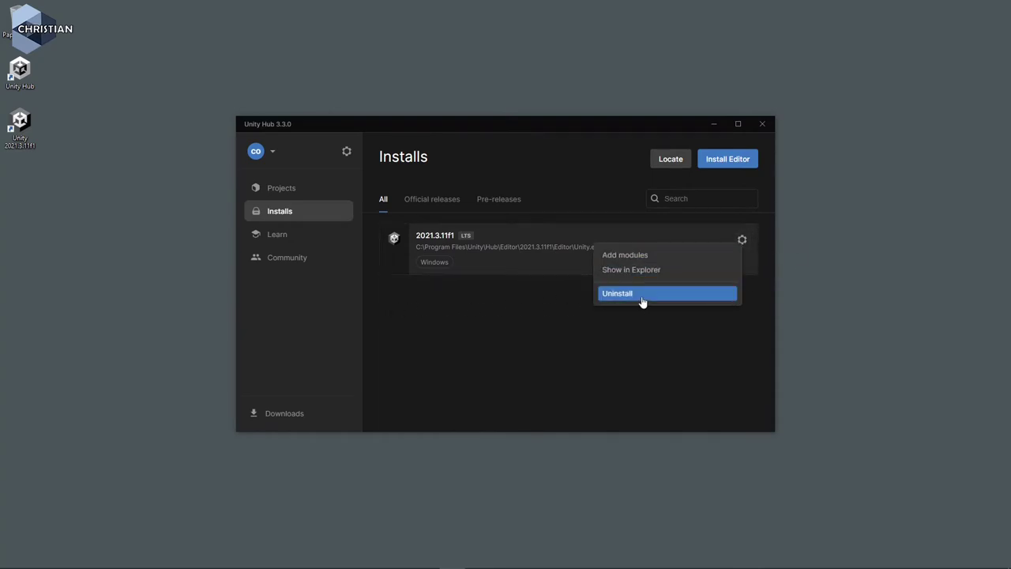
left_click(647, 382)
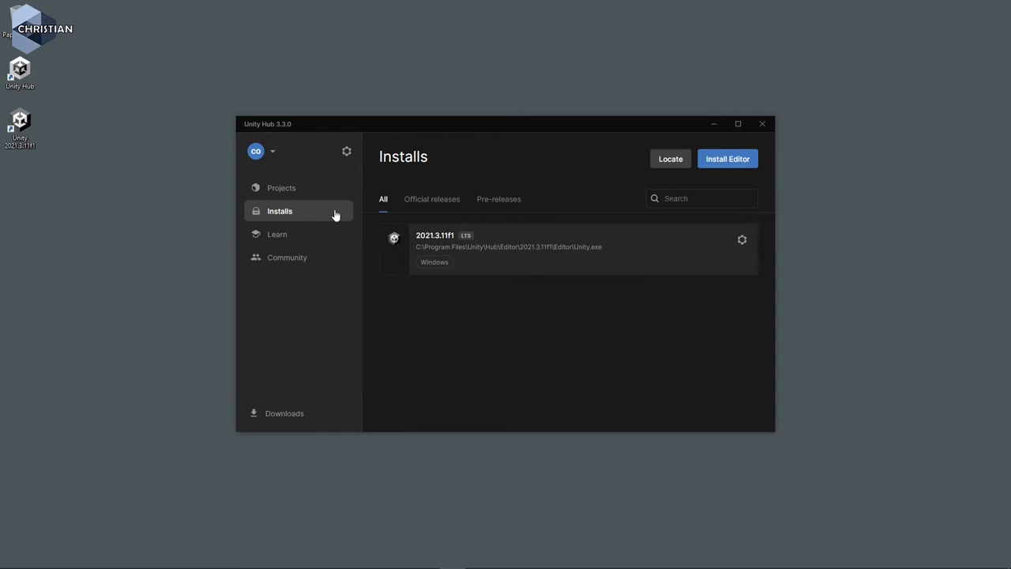
Start a new project from the Projects page and check which editor versions are available for it.
left_click(298, 197)
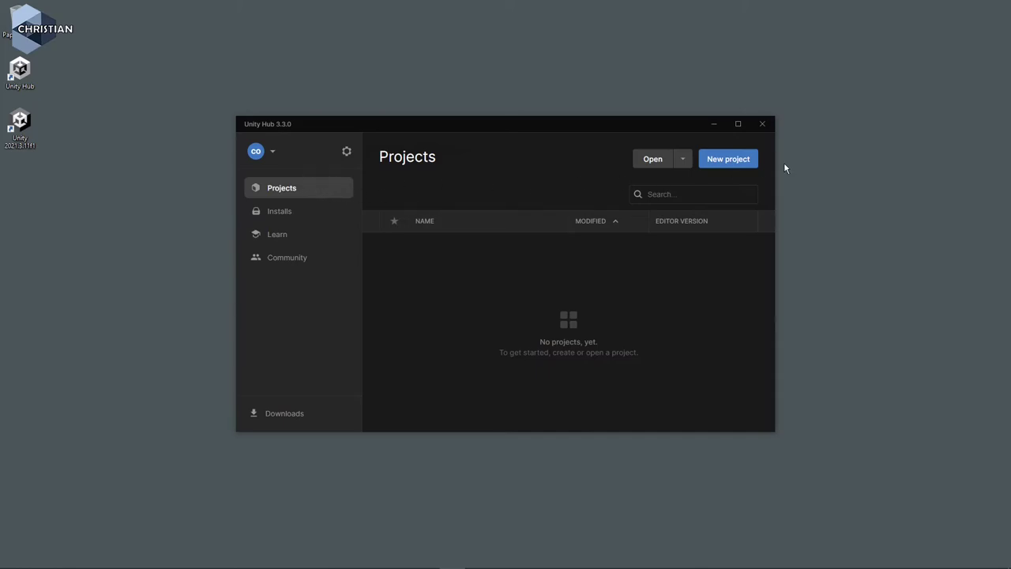
left_click(726, 161)
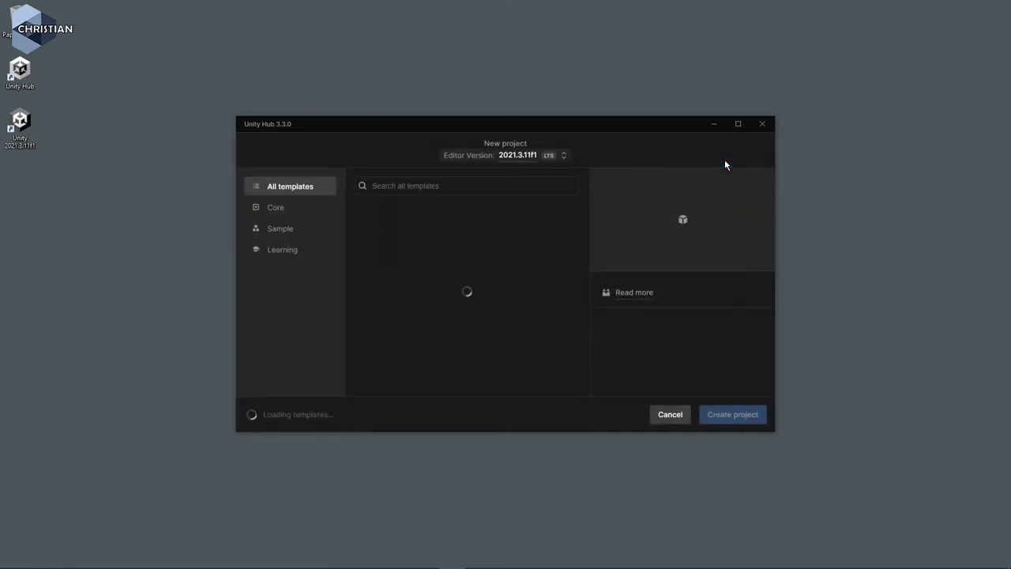
left_click(564, 156)
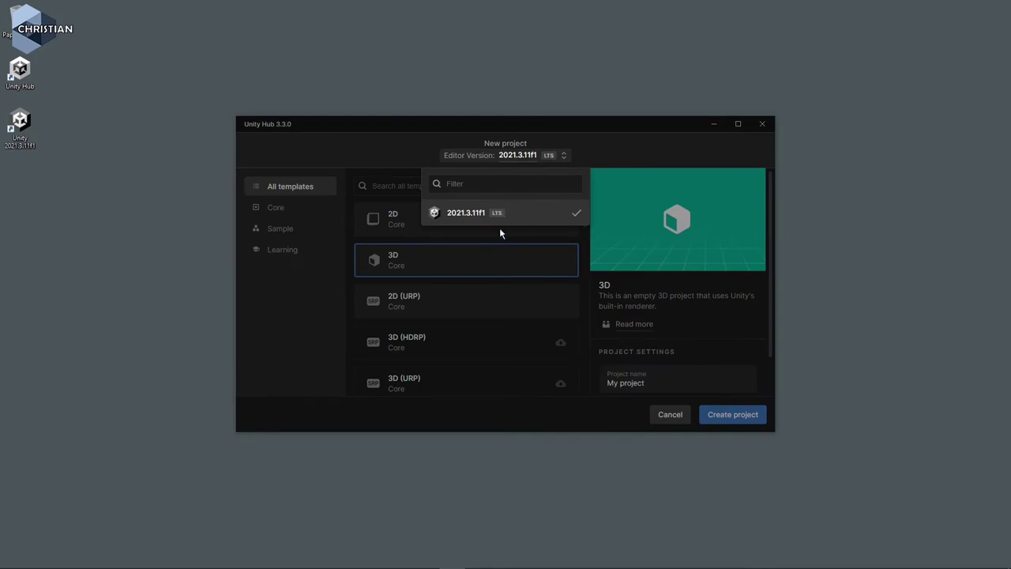
left_click(630, 136)
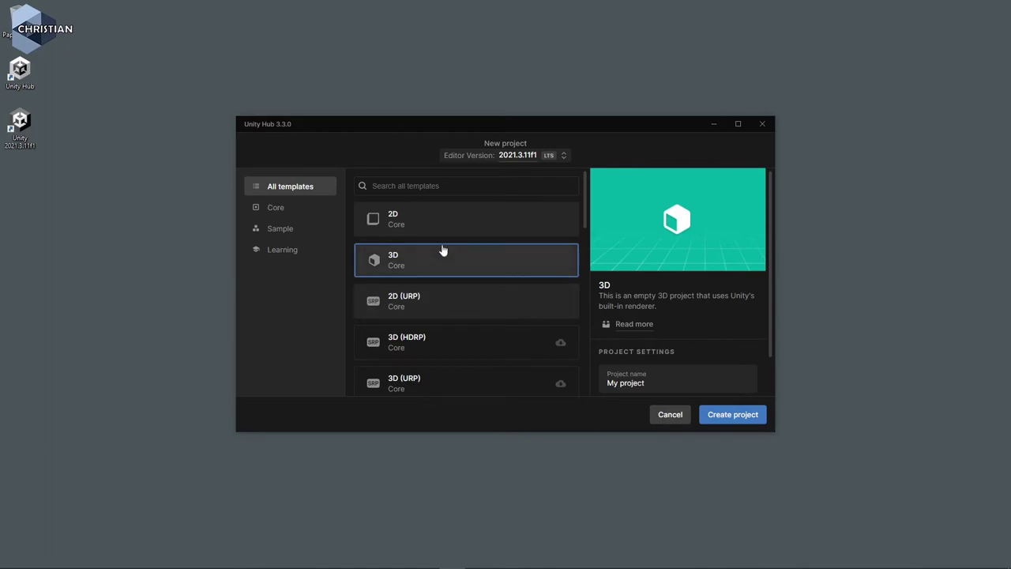
Browse the Core, Sample and Learning templates available for the new project.
left_click(293, 210)
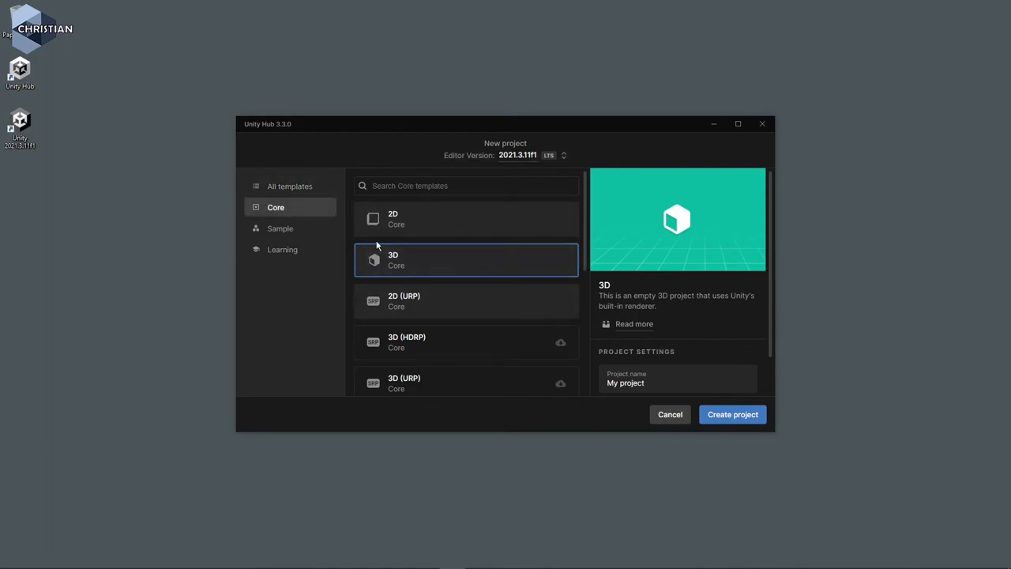
left_click(297, 231)
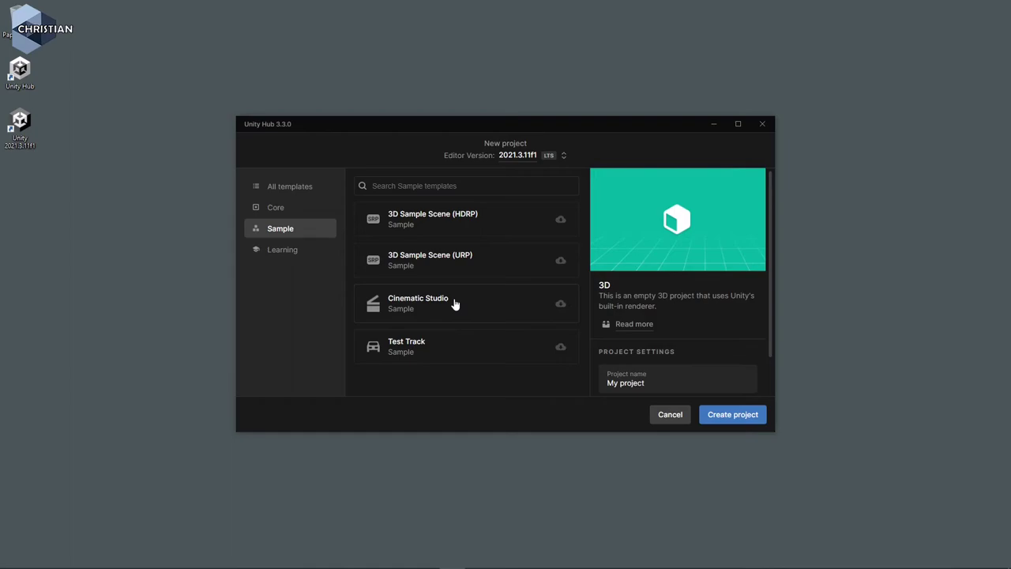
left_click(309, 256)
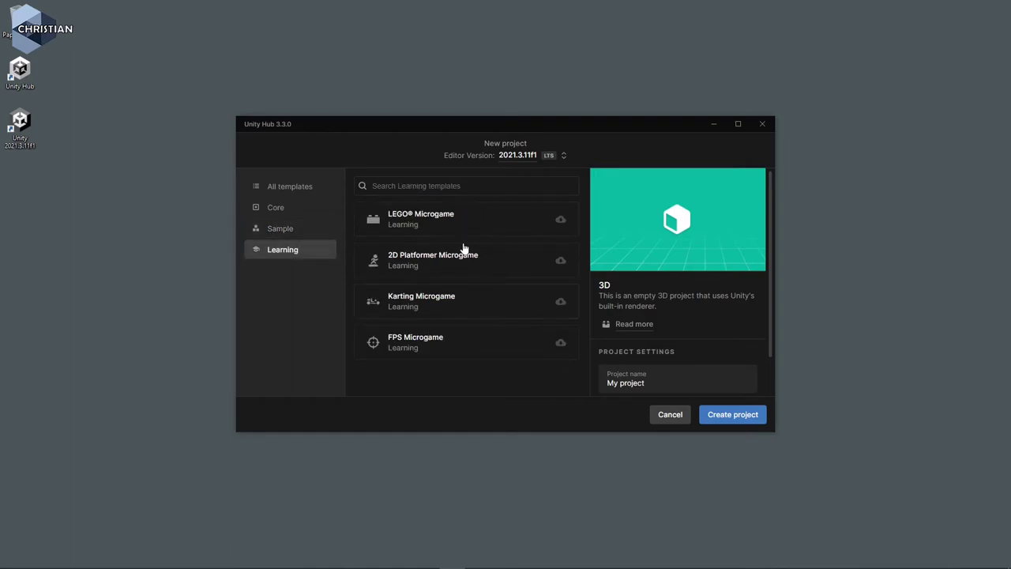
Return to the full template list and create a project named 1.1 Intro from the 3D Core template in E:\Desktop.
left_click(304, 191)
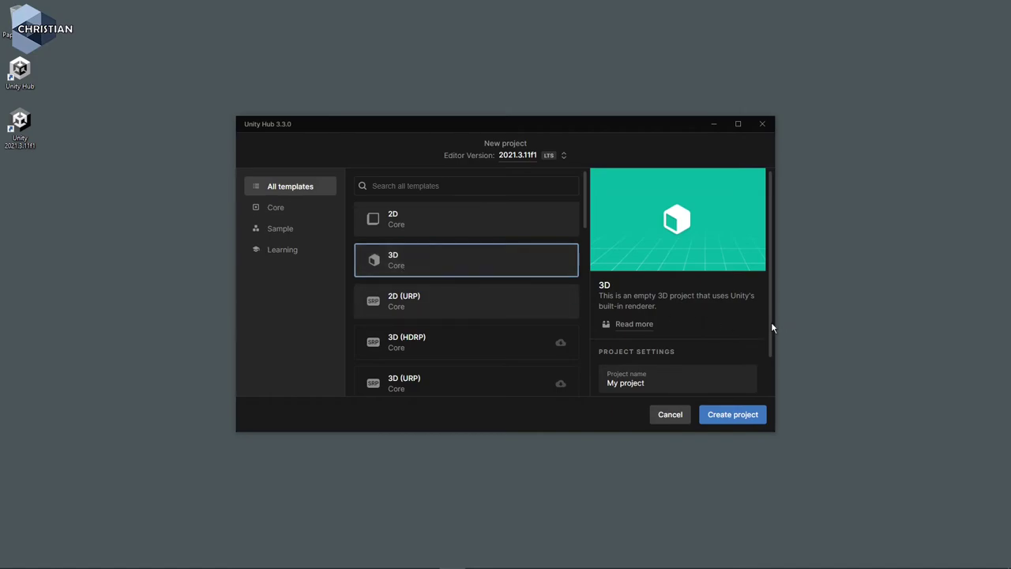
left_click_drag(770, 348, 770, 429)
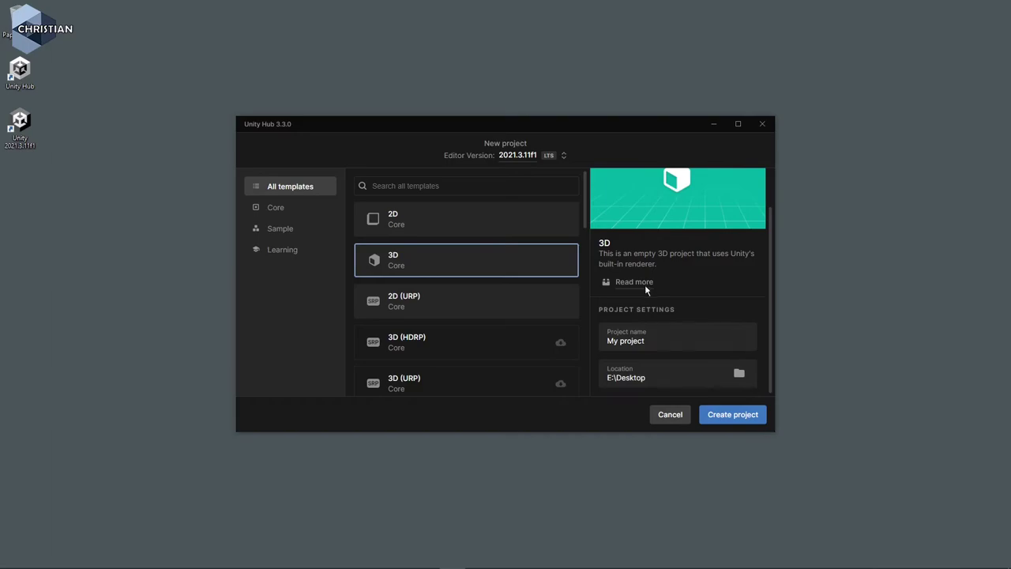
left_click(659, 341)
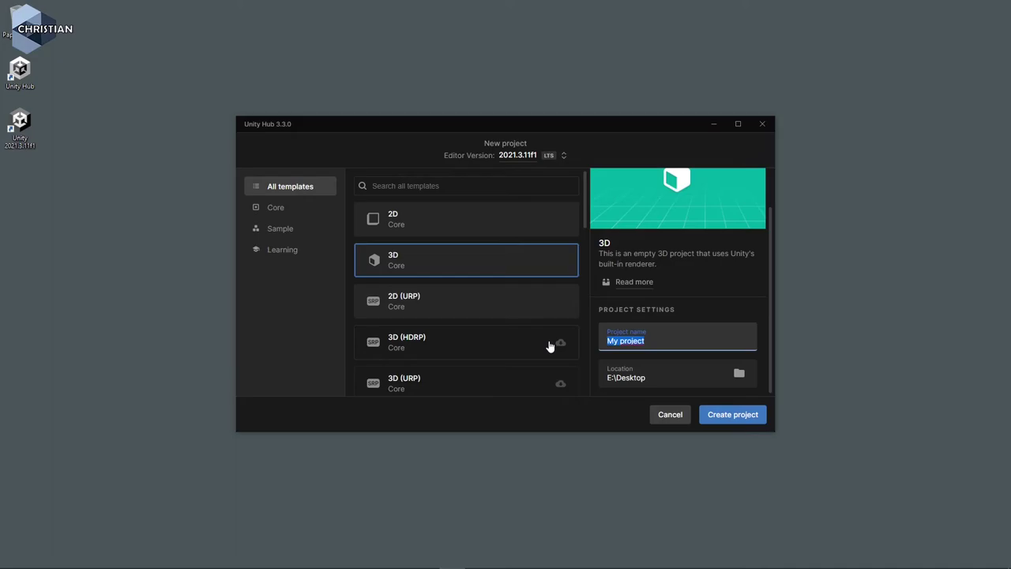
type("1.1 Intro")
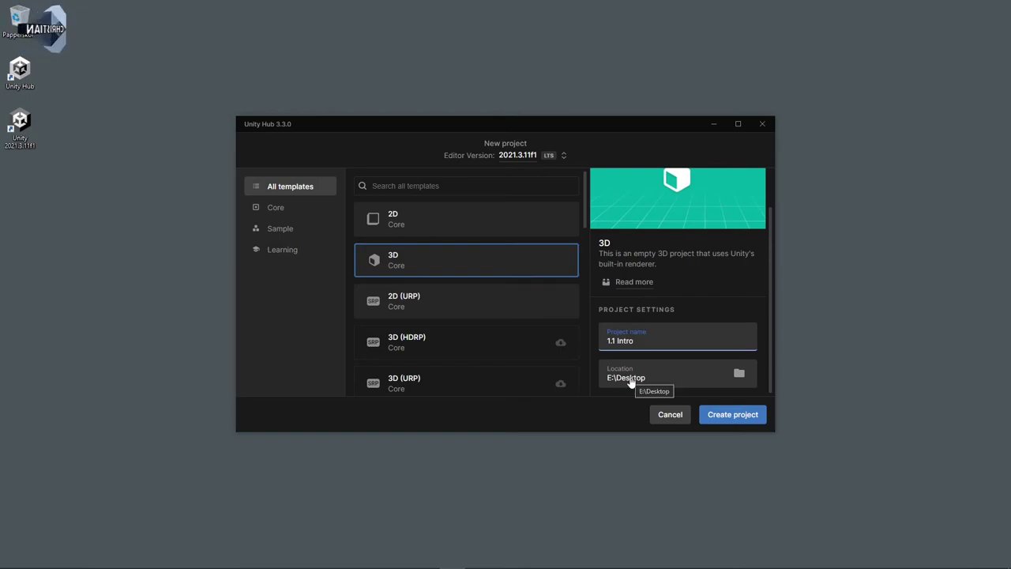
left_click(742, 421)
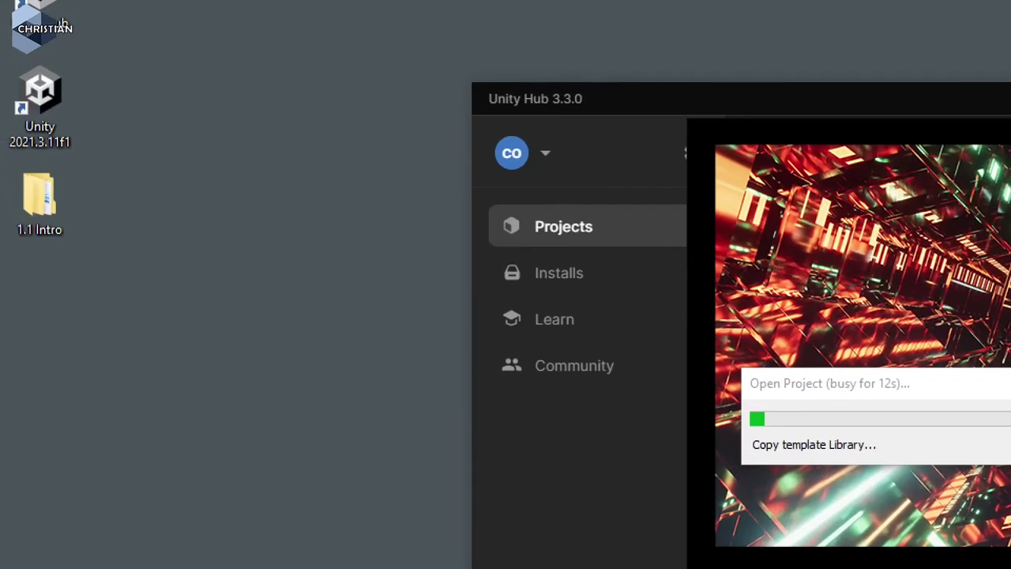
mouse_move(81, 250)
left_mouse_down()
mouse_move(2, 248)
mouse_move(74, 245)
mouse_move(11, 241)
left_mouse_up()
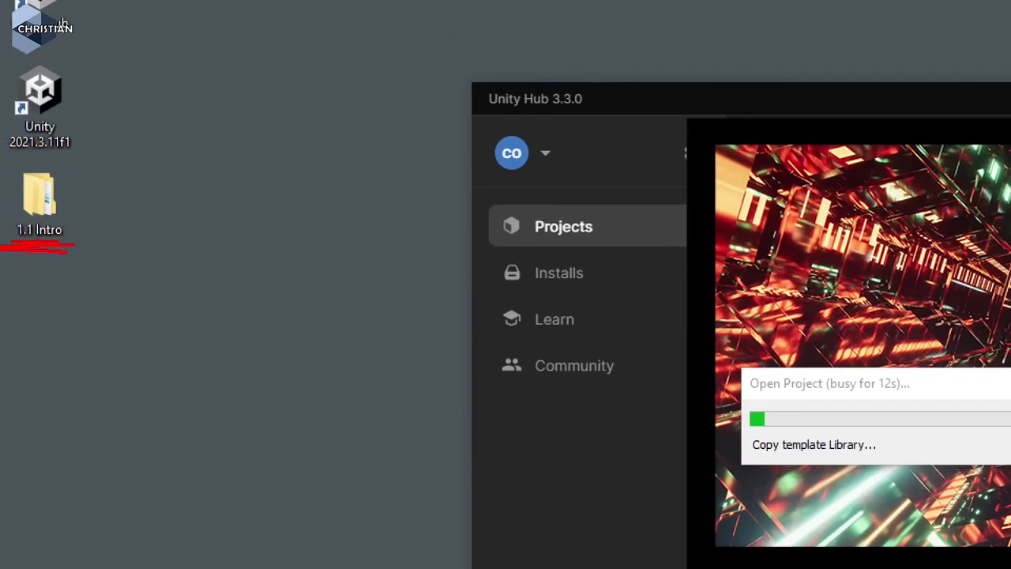